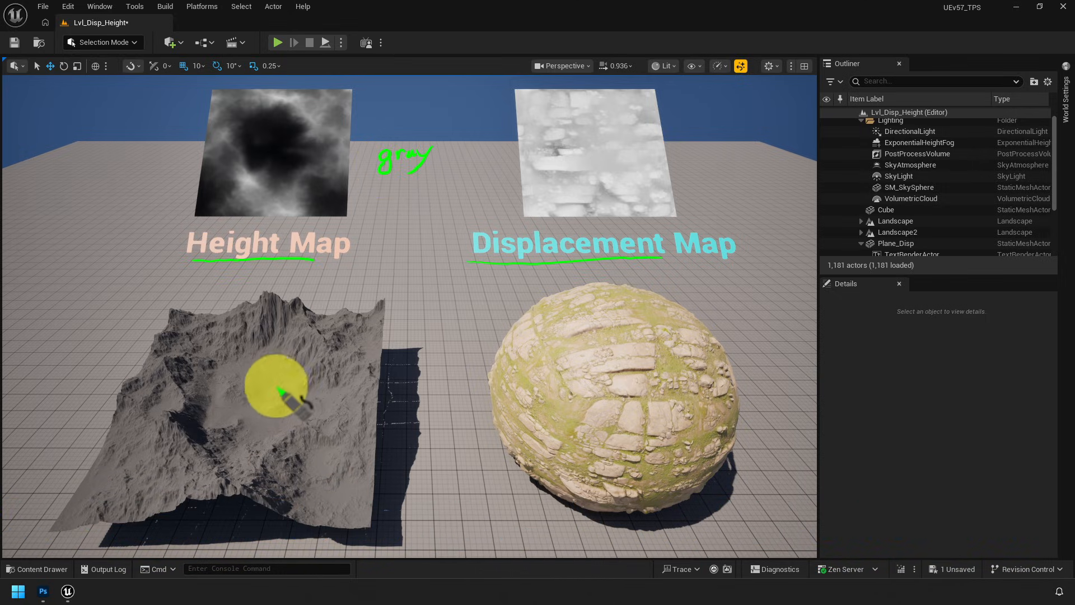
mouse_move(275, 387)
left_mouse_down()
mouse_move(272, 346)
mouse_move(282, 347)
mouse_move(283, 387)
left_mouse_up()
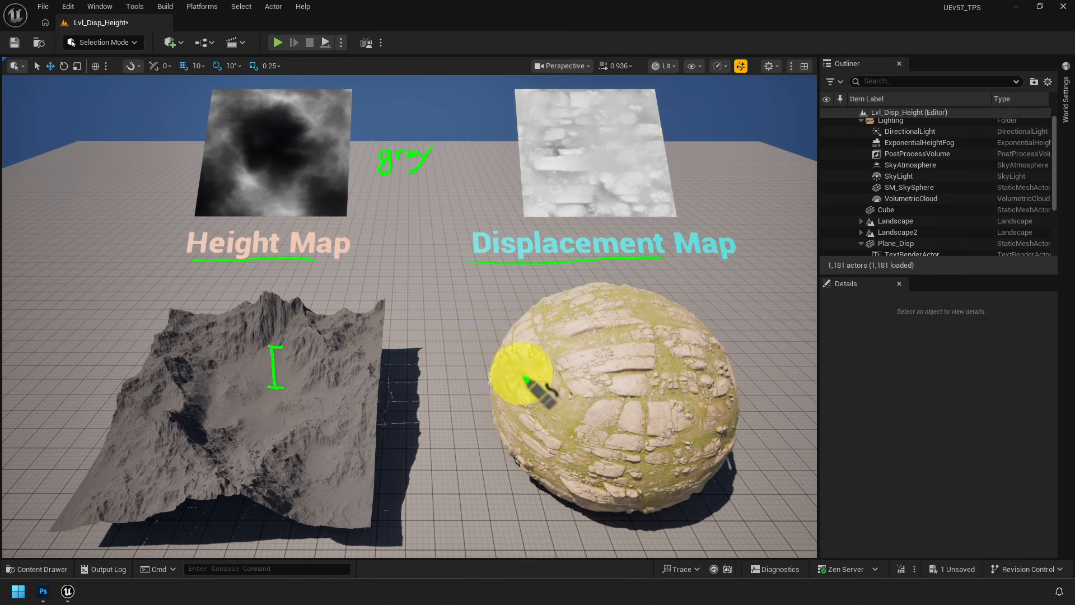
mouse_move(537, 386)
left_mouse_down()
mouse_move(481, 376)
mouse_move(493, 382)
left_mouse_up()
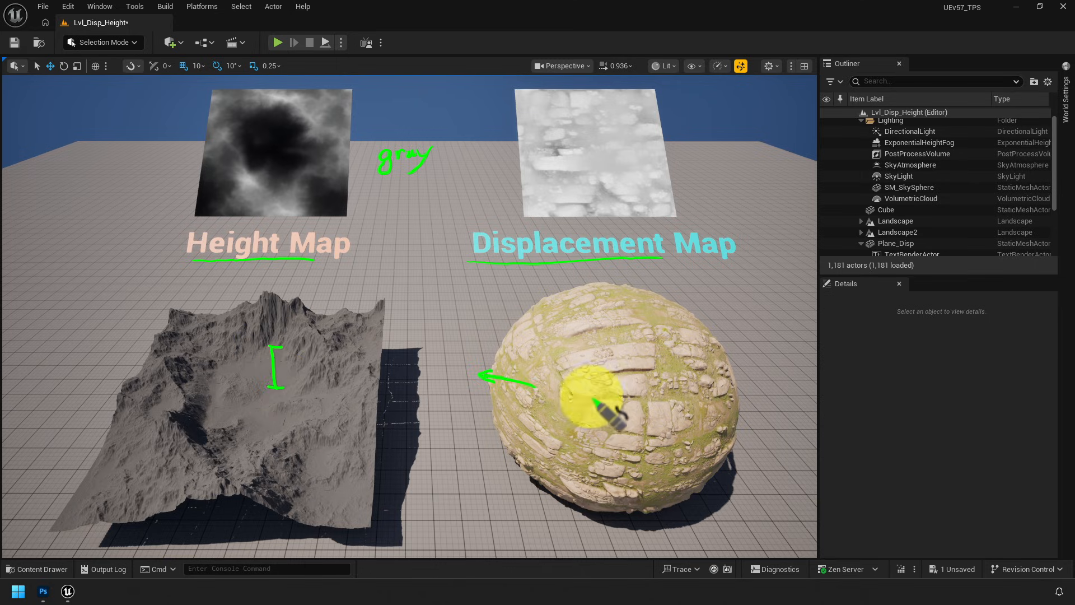
mouse_move(702, 385)
left_mouse_down()
mouse_move(738, 377)
mouse_move(727, 390)
left_mouse_up()
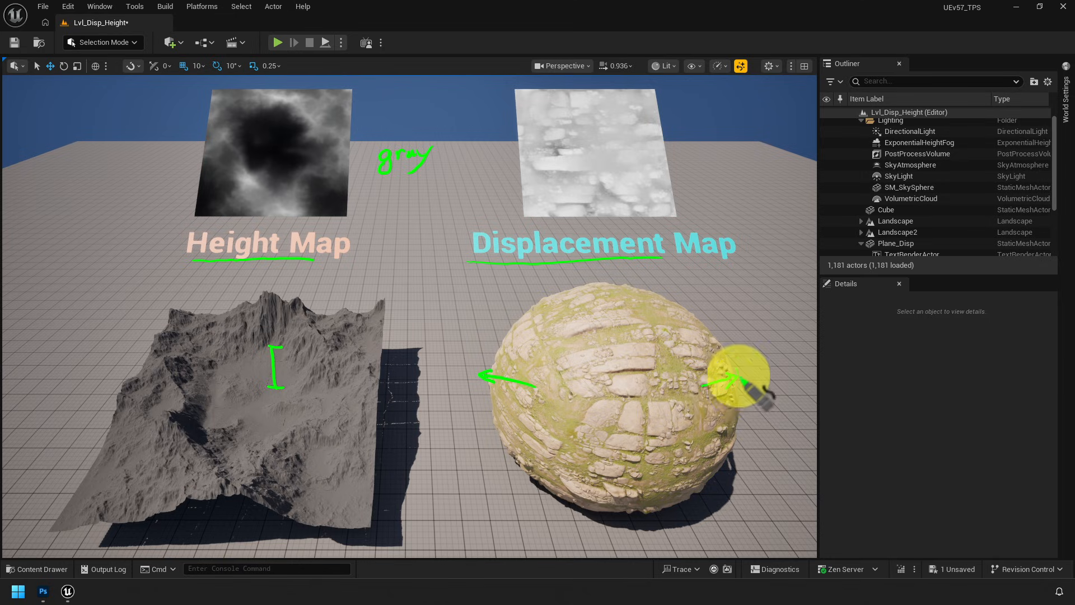
left_click_drag(529, 338, 608, 307)
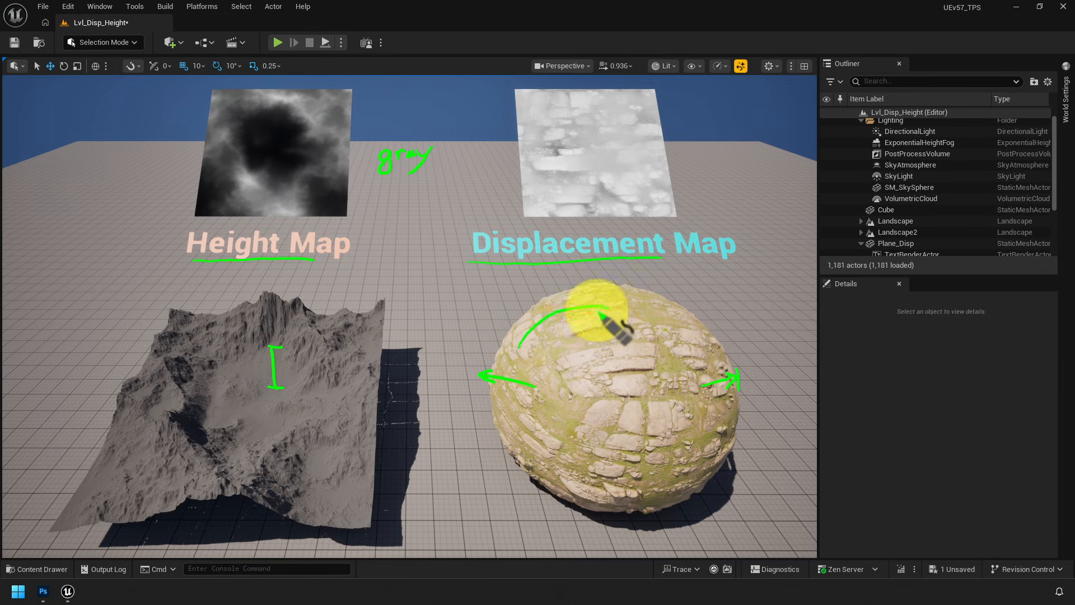
mouse_move(508, 342)
left_mouse_down()
mouse_move(551, 301)
mouse_move(630, 303)
left_mouse_up()
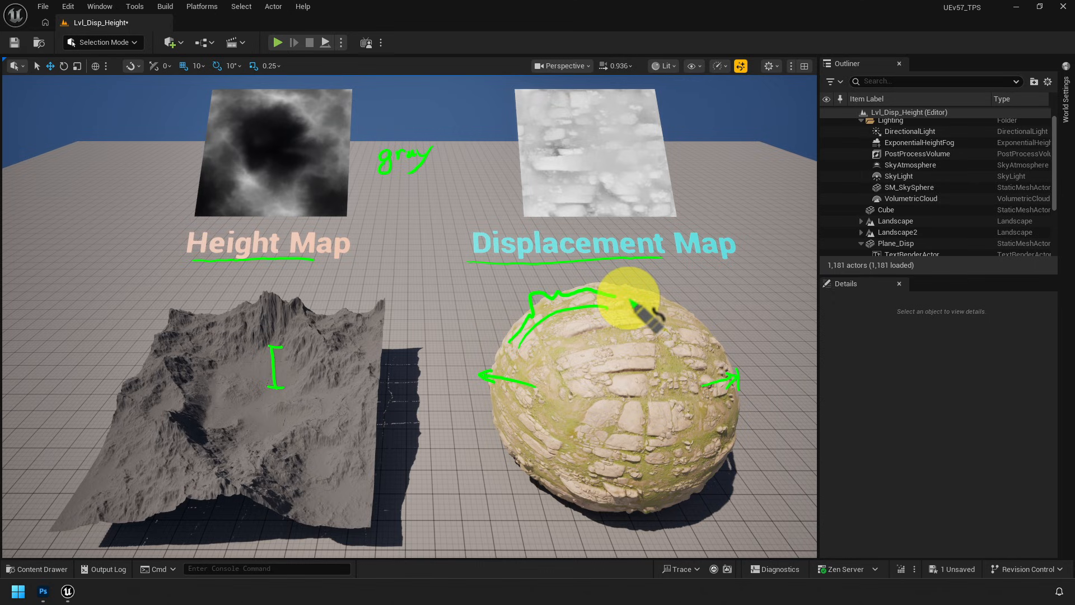
mouse_move(554, 332)
left_mouse_down()
mouse_move(536, 300)
mouse_move(556, 314)
left_mouse_up()
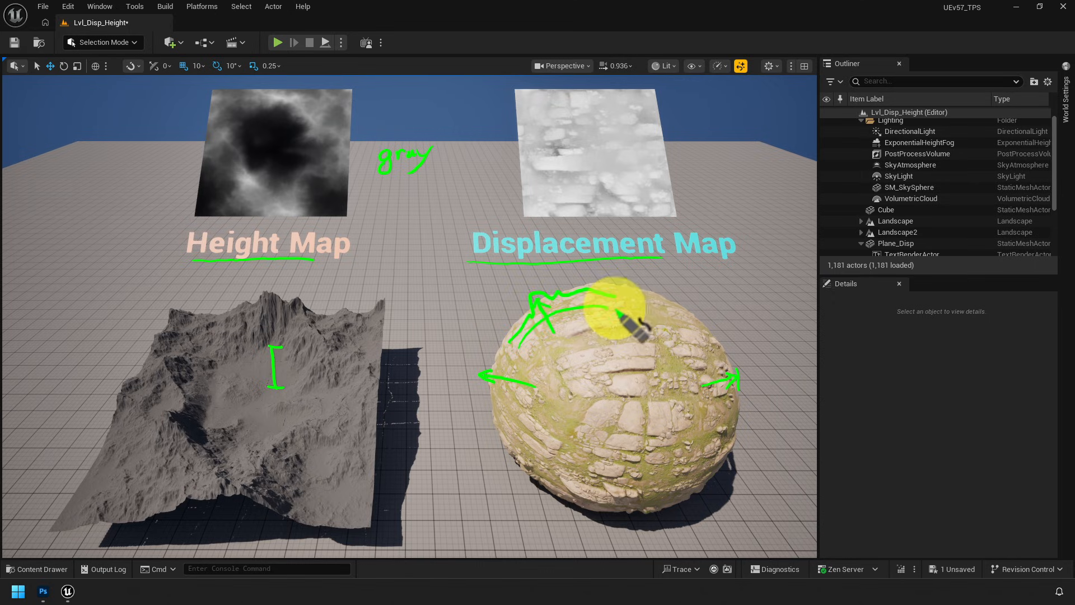
mouse_move(616, 295)
left_mouse_down()
mouse_move(652, 335)
mouse_move(709, 335)
left_mouse_up()
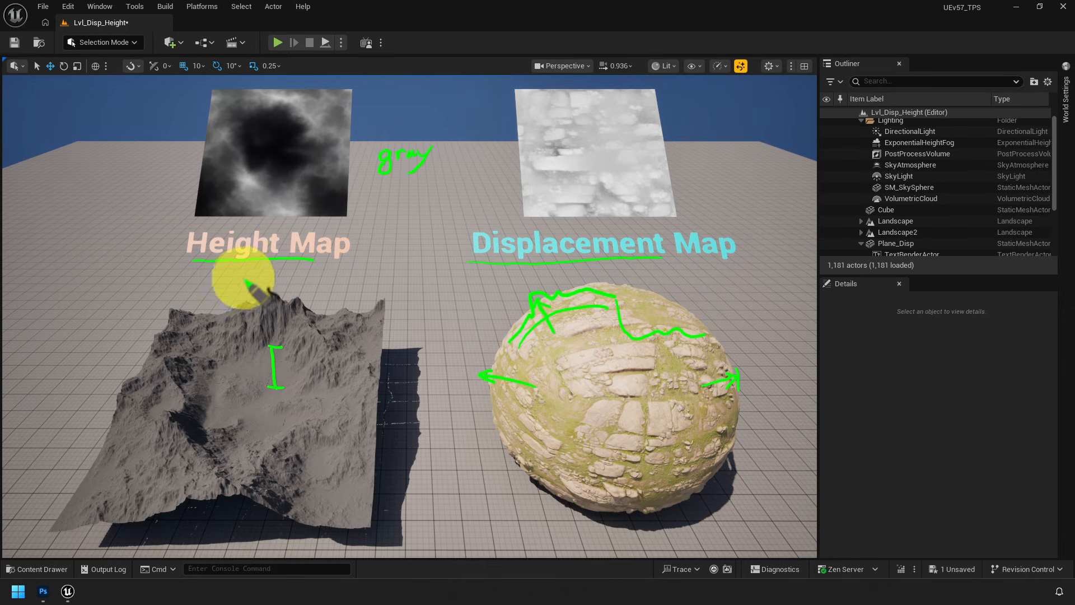
left_click_drag(238, 276, 237, 287)
left_click_drag(243, 282, 257, 295)
left_click_drag(264, 274, 274, 278)
left_click_drag(271, 280, 282, 288)
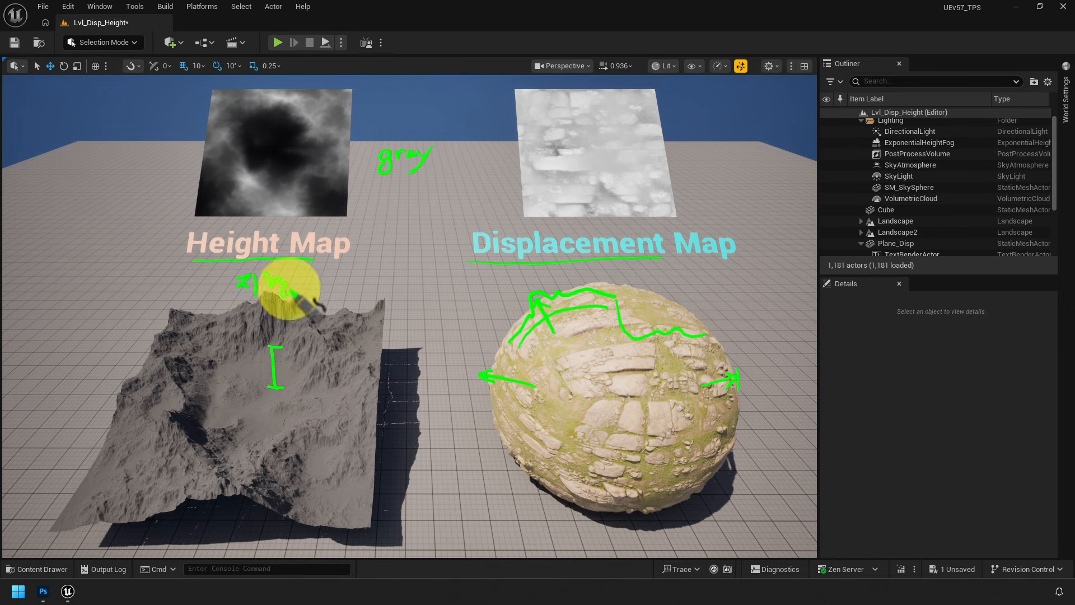
mouse_move(209, 315)
left_mouse_down()
mouse_move(221, 335)
mouse_move(268, 335)
left_mouse_up()
left_click_drag(285, 324, 301, 335)
left_click_drag(307, 326, 308, 334)
left_click_drag(316, 329, 325, 330)
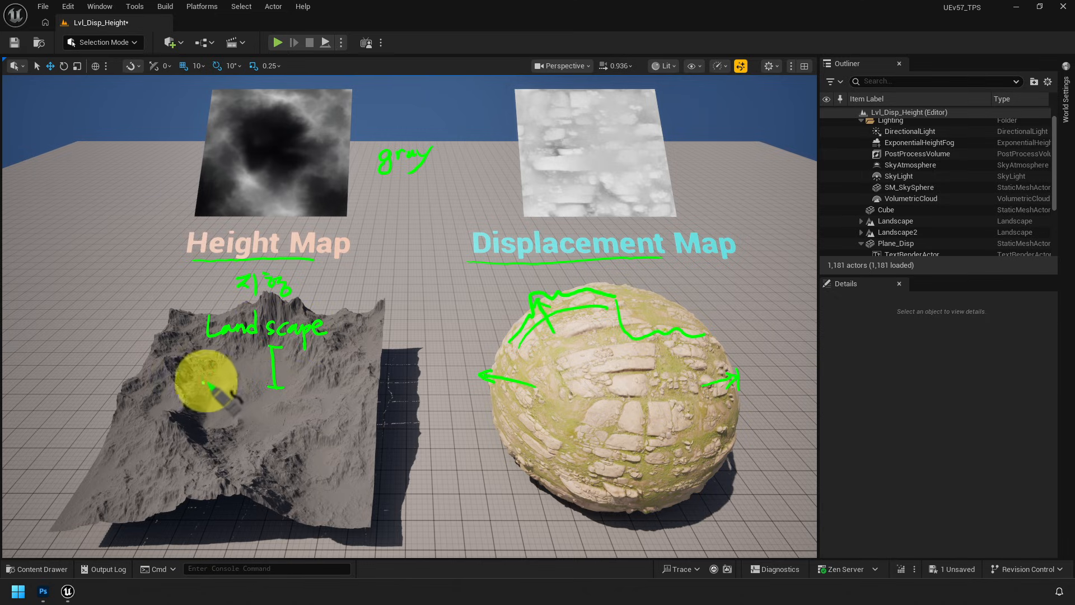
left_click_drag(210, 367, 211, 396)
left_click_drag(204, 379, 219, 376)
left_click_drag(215, 386, 255, 392)
left_click_drag(259, 380, 277, 391)
mouse_move(467, 265)
left_mouse_down()
mouse_move(677, 261)
mouse_move(657, 288)
left_mouse_up()
mouse_move(651, 280)
left_mouse_down()
mouse_move(663, 277)
mouse_move(663, 312)
mouse_move(681, 288)
mouse_move(699, 308)
mouse_move(773, 298)
mouse_move(794, 312)
left_mouse_up()
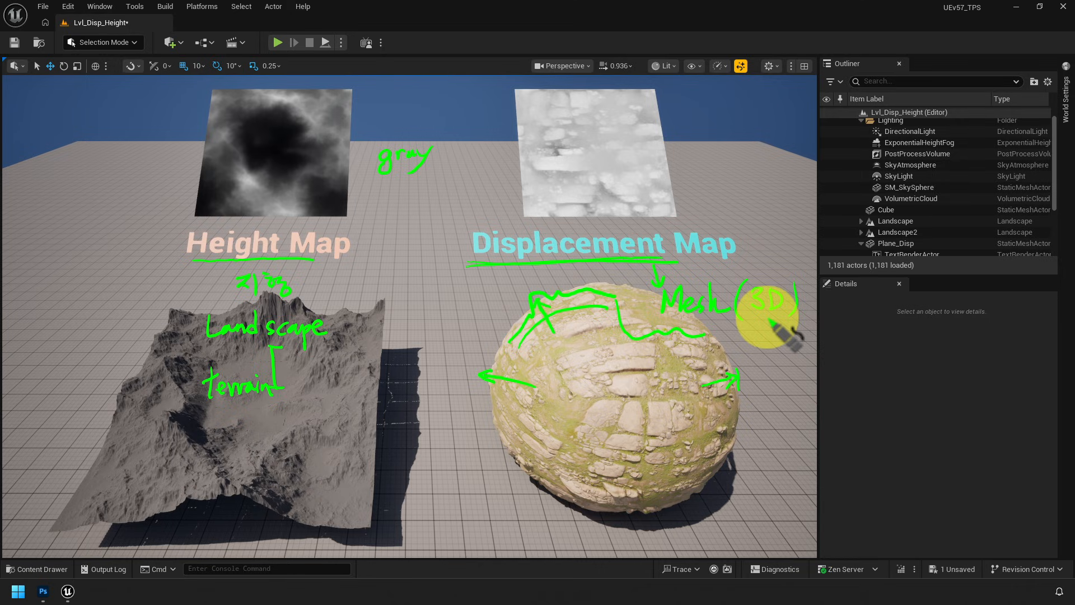
mouse_move(620, 225)
left_mouse_down()
mouse_move(737, 136)
mouse_move(751, 137)
mouse_move(758, 163)
mouse_move(763, 144)
mouse_move(785, 181)
left_mouse_up()
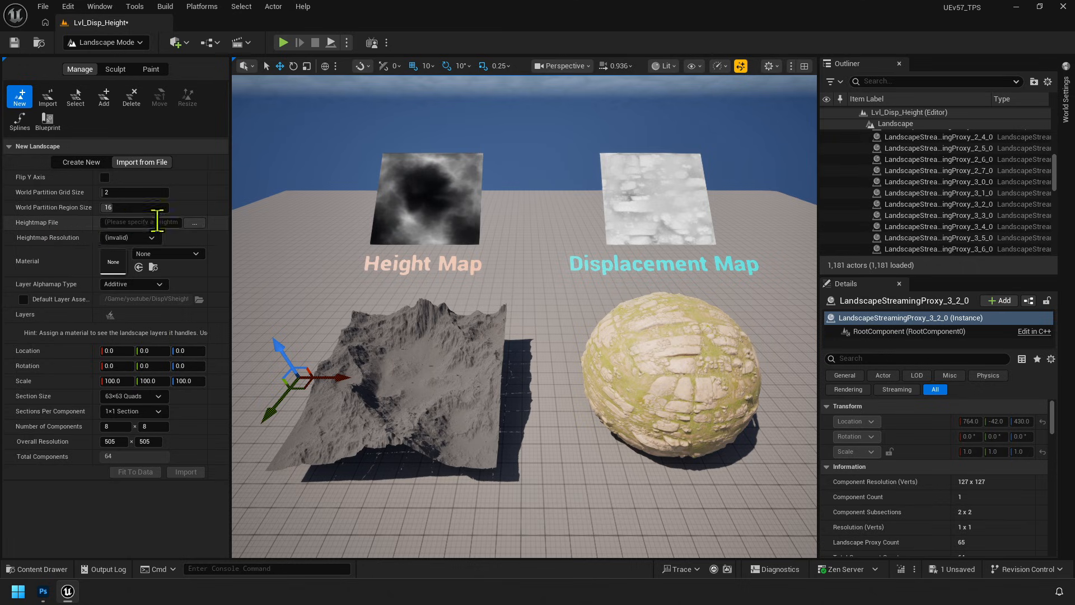
Load the file New Project Height Output-1025.r16 as the heightmap for the new landscape
left_click(194, 223)
left_click(257, 191)
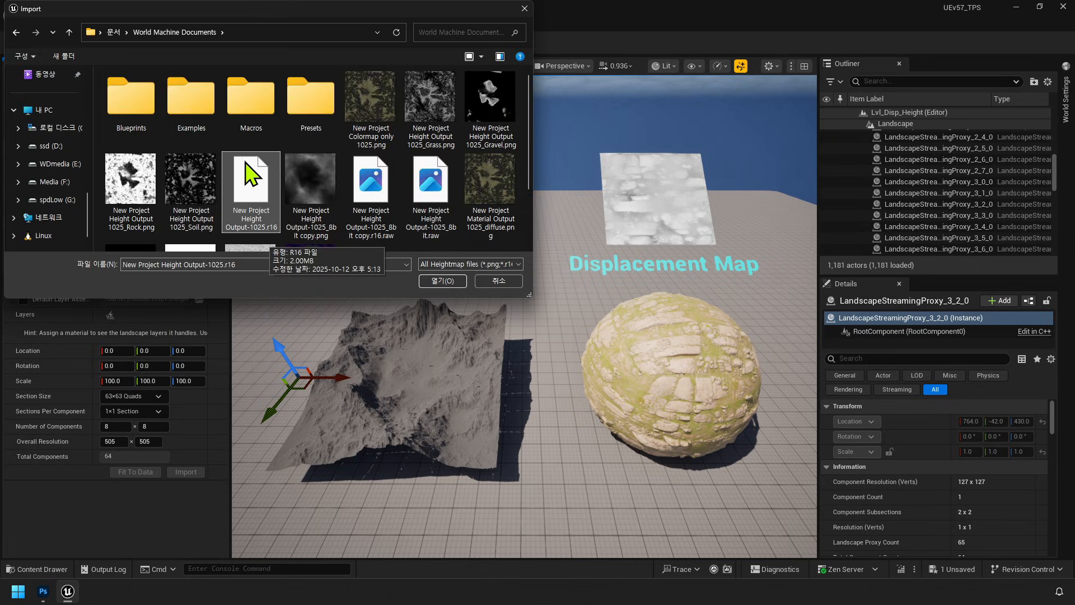
double_click(250, 193)
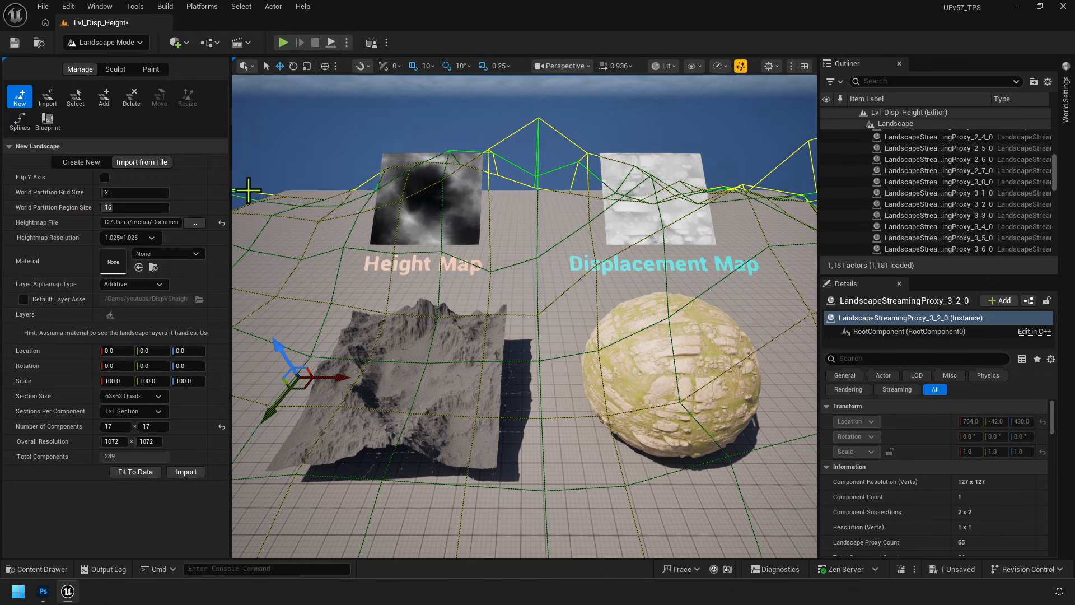
Set the new landscape's scale to 1.0 on all three axes and raise its preview to a Z location of 460
left_click(105, 384)
type("1")
key("Tab")
type("1")
key("Tab")
type("1")
key("Return")
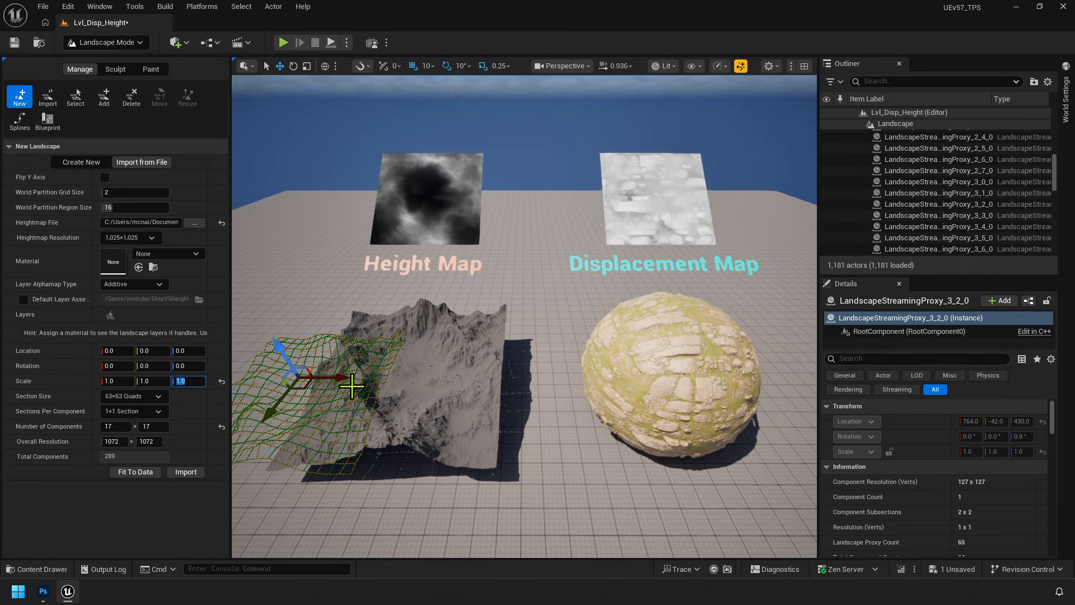
left_click_drag(282, 352, 270, 274)
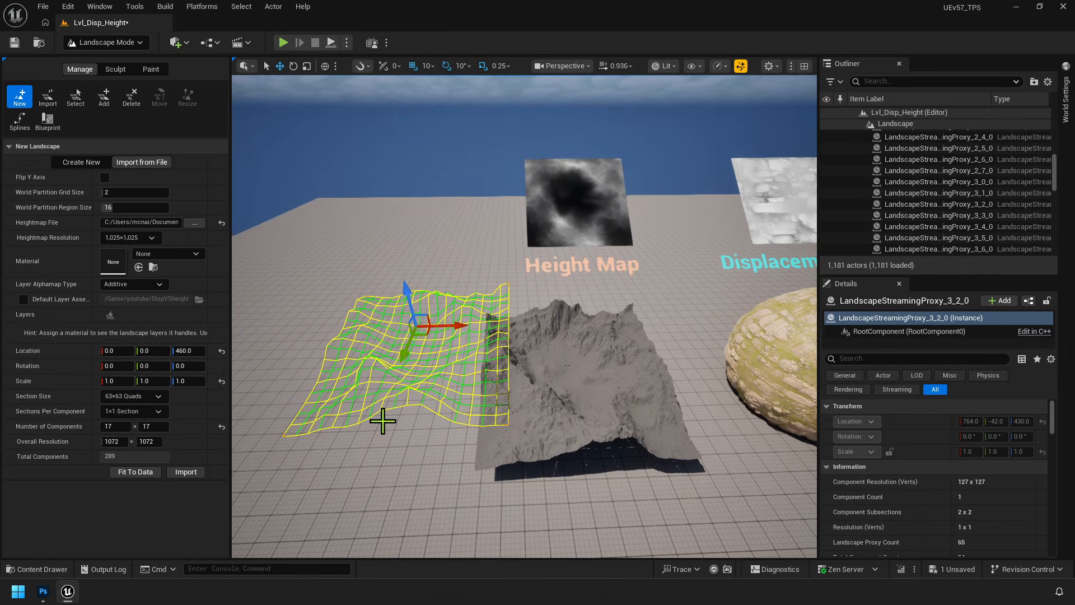
left_click(547, 407)
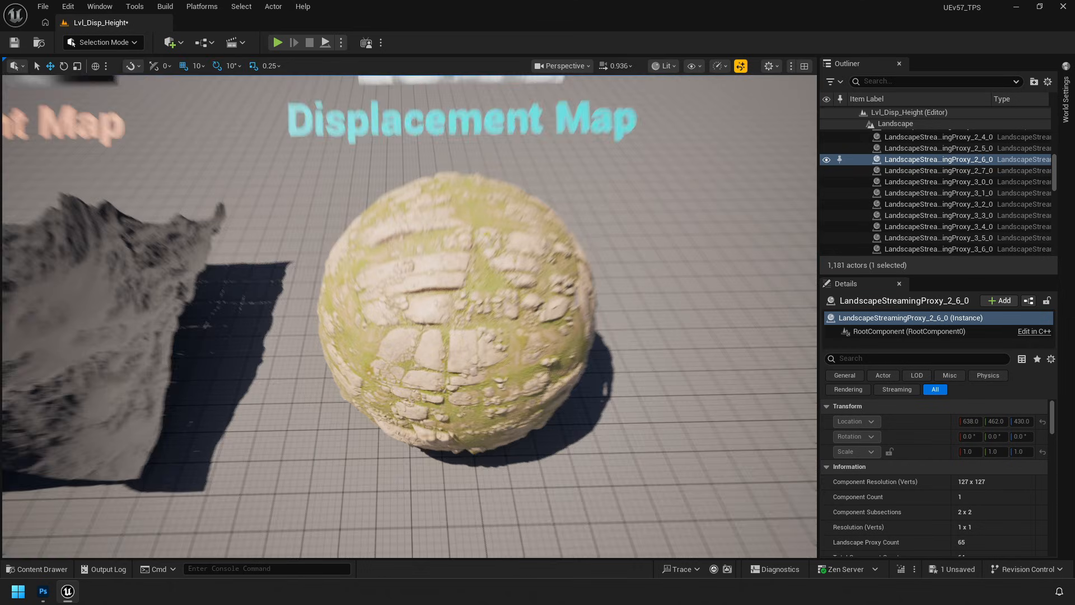
right_click_drag(454, 316, 462, 288)
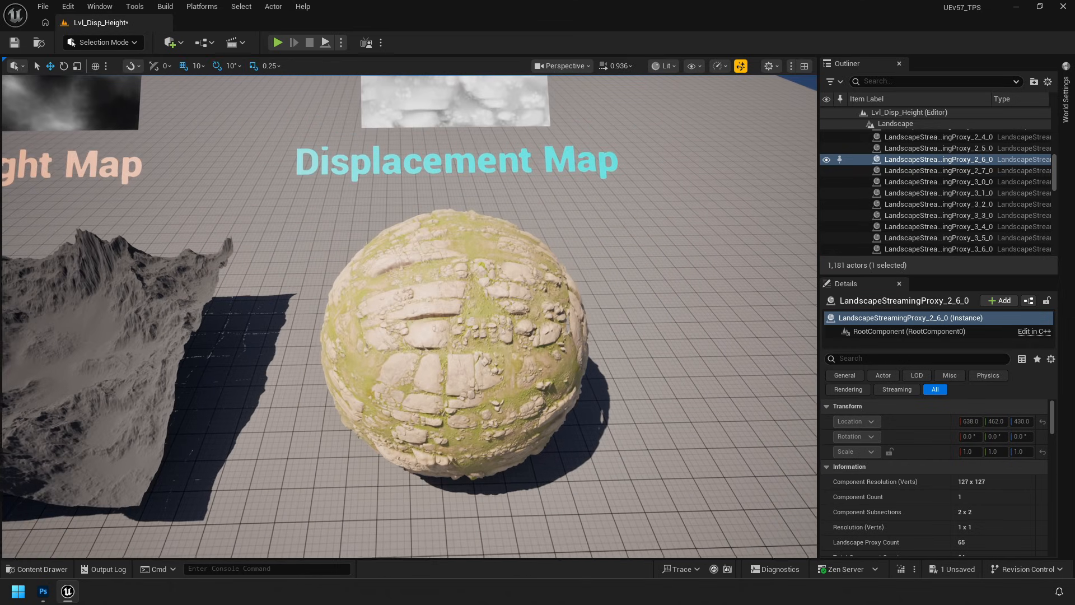
right_click_drag(506, 358, 507, 358)
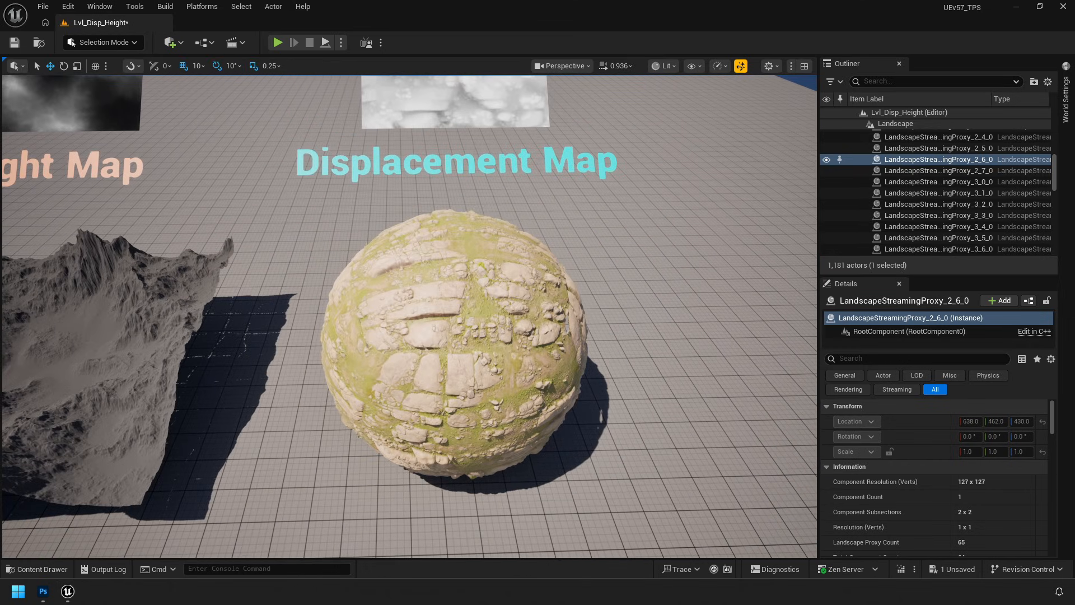
mouse_move(306, 121)
left_mouse_down()
mouse_move(318, 100)
mouse_move(346, 89)
mouse_move(342, 101)
left_mouse_up()
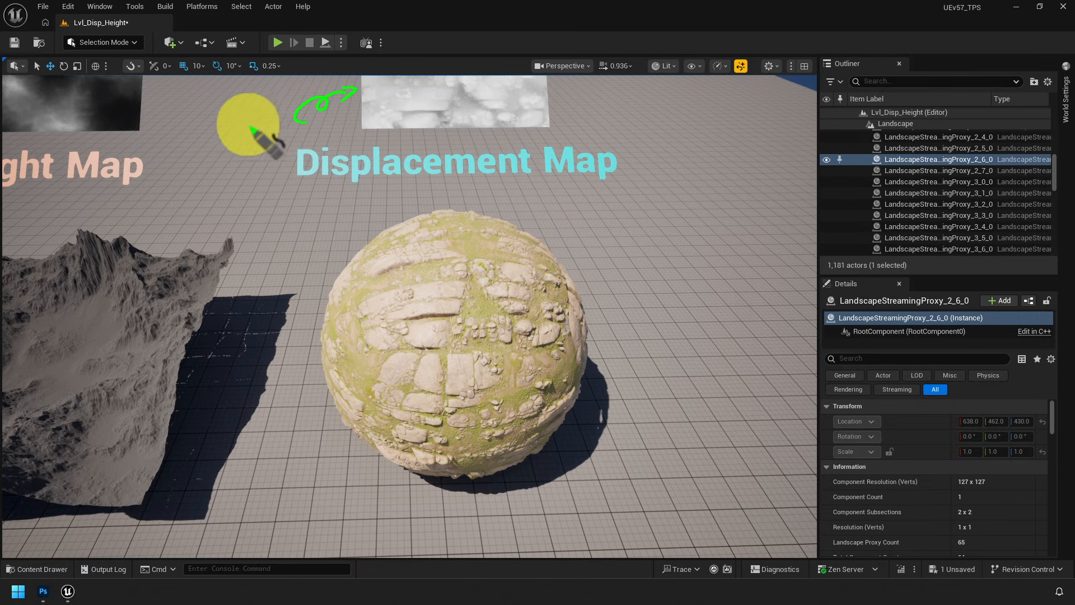
left_click_drag(241, 129, 294, 119)
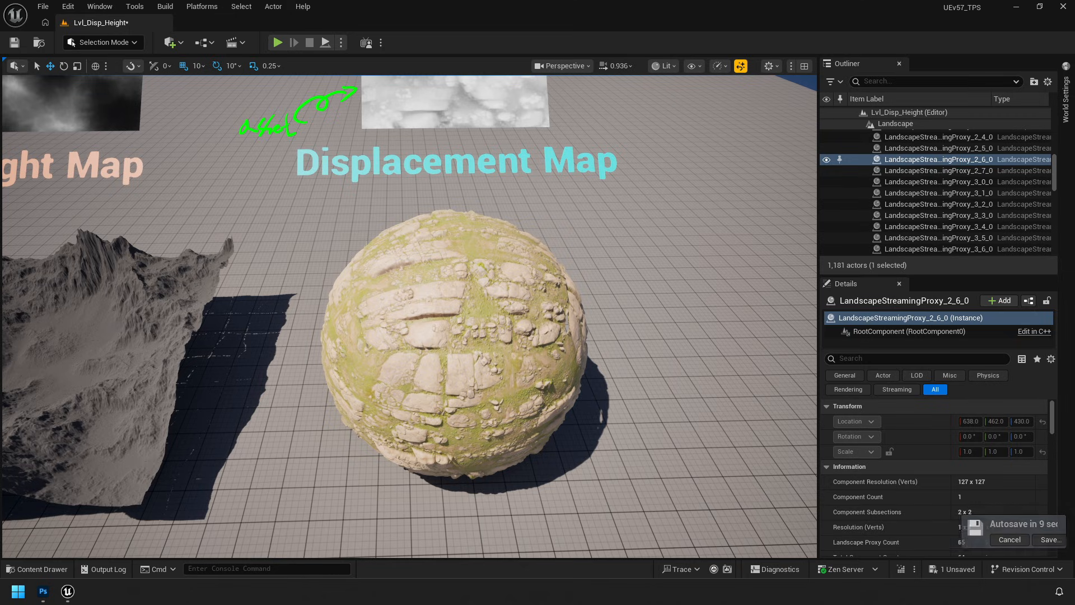
mouse_move(624, 161)
left_mouse_down()
mouse_move(703, 134)
mouse_move(644, 160)
mouse_move(701, 199)
left_mouse_up()
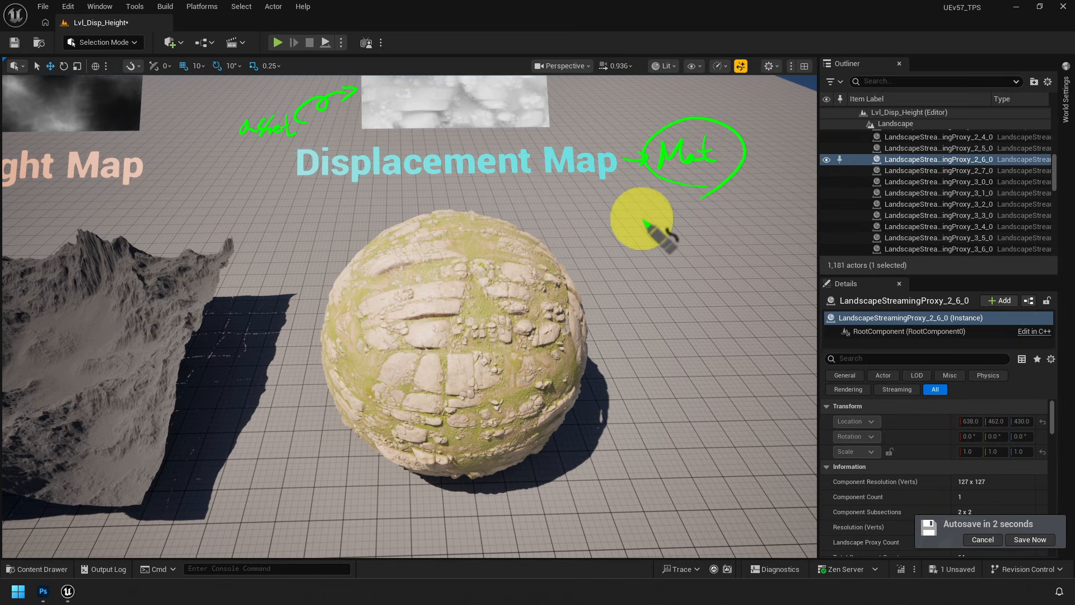
key("Escape")
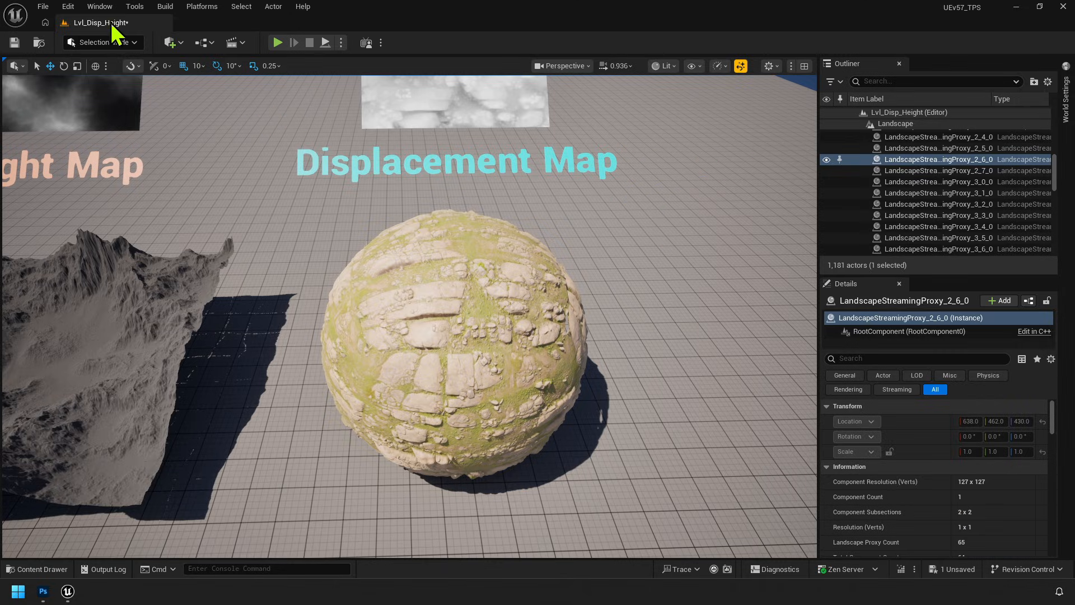
Search the installed plugins for "nanite displ" to check whether Nanite Displaced Mesh is enabled
left_click(68, 6)
left_click(93, 191)
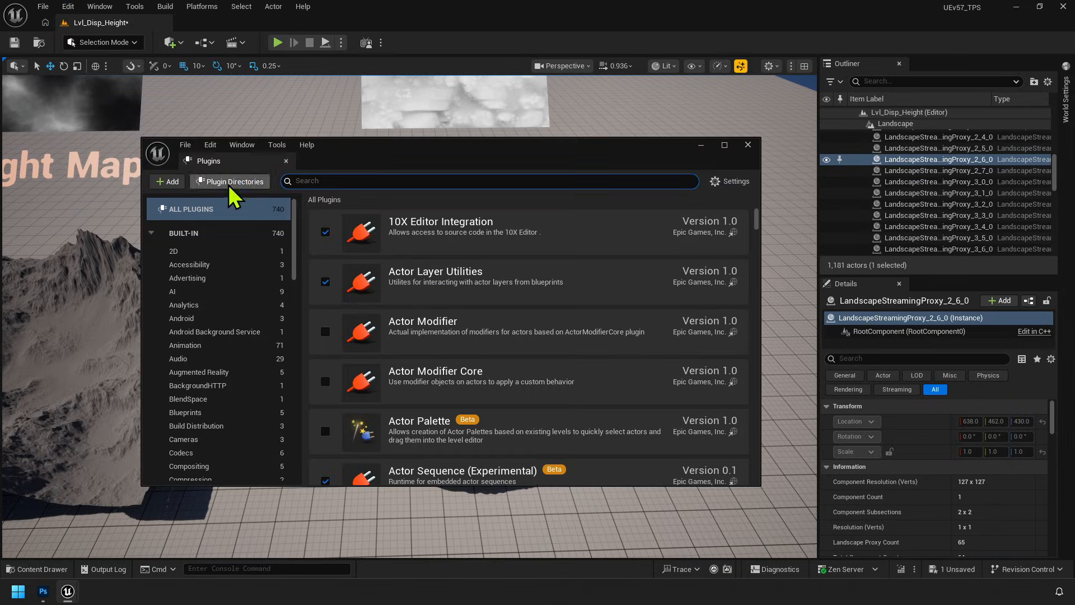
left_click(309, 181)
type("nanite displ")
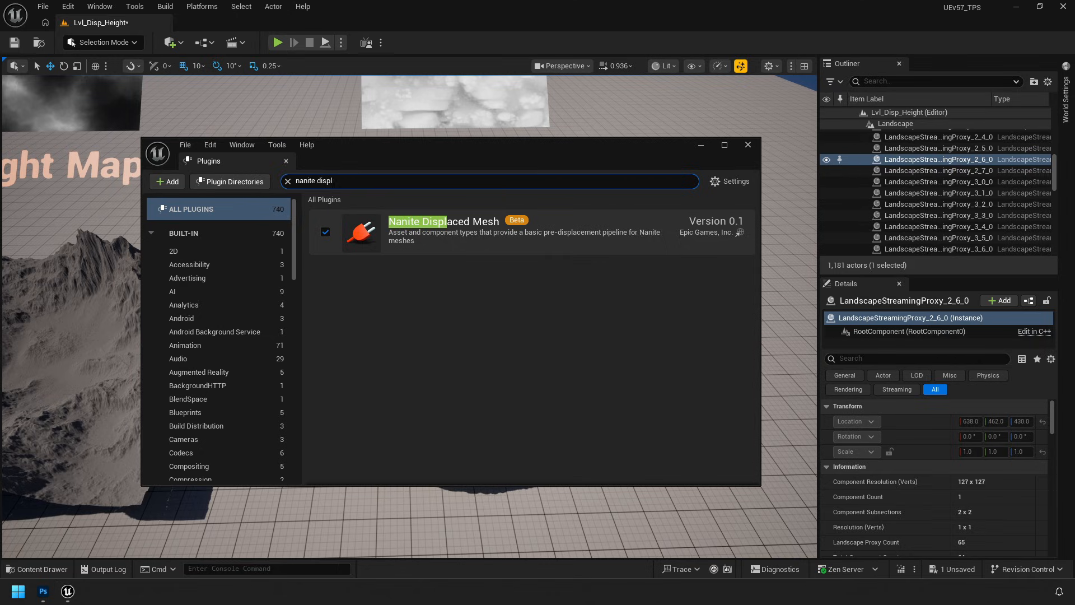
mouse_move(534, 301)
left_mouse_down()
mouse_move(552, 314)
mouse_move(635, 307)
mouse_move(623, 338)
mouse_move(637, 398)
left_mouse_up()
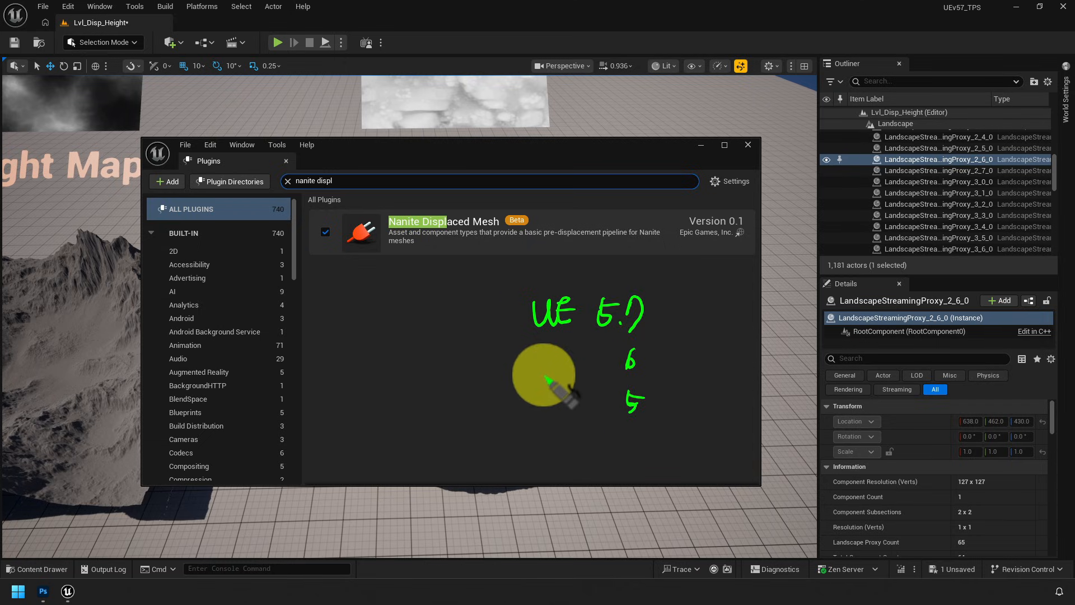
left_click_drag(387, 235, 473, 233)
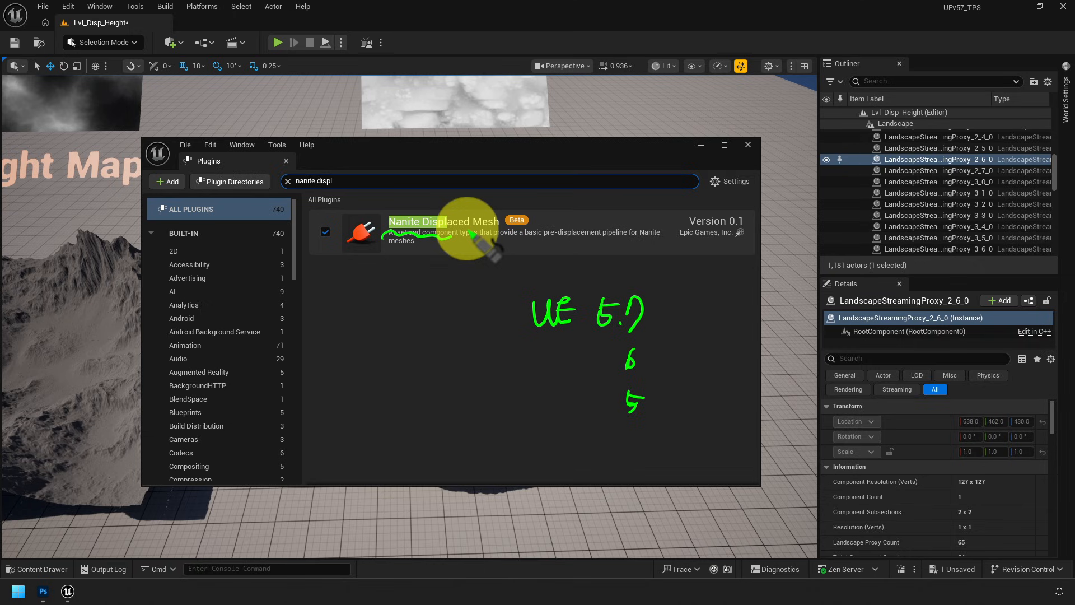
key("Escape")
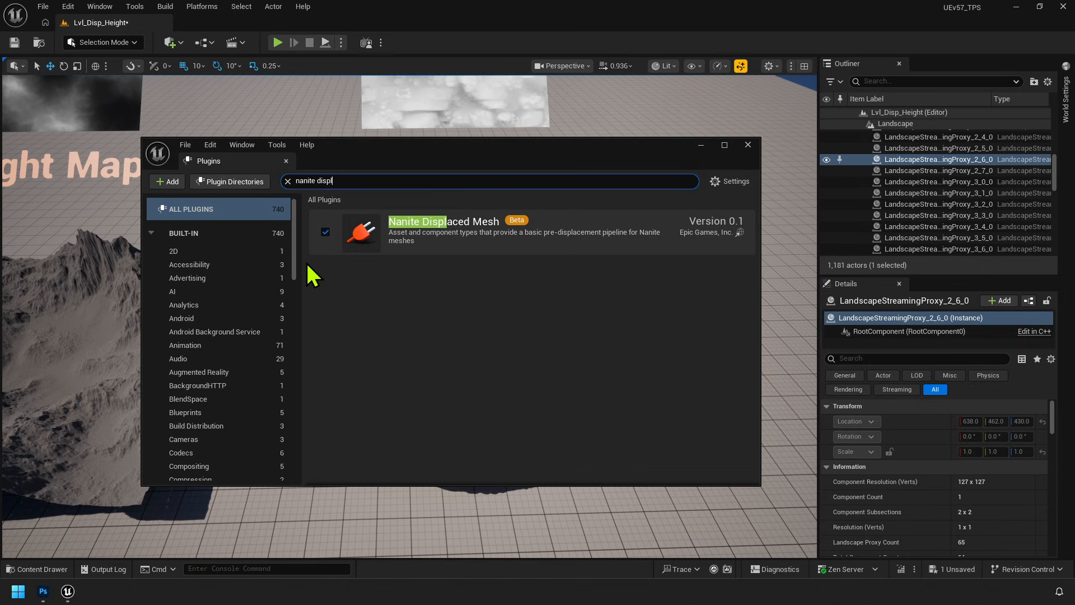
left_click(748, 144)
Add a basic sphere shape to the level and raise it to a Z location of 1010 above the rocky sphere
left_click(504, 282)
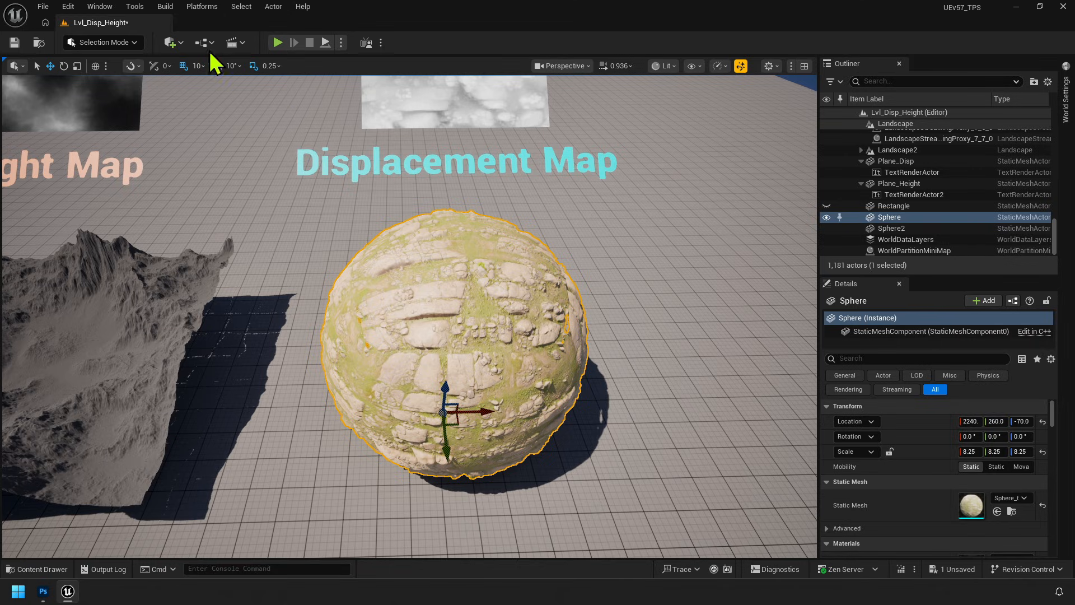
left_click(171, 43)
mouse_move(206, 184)
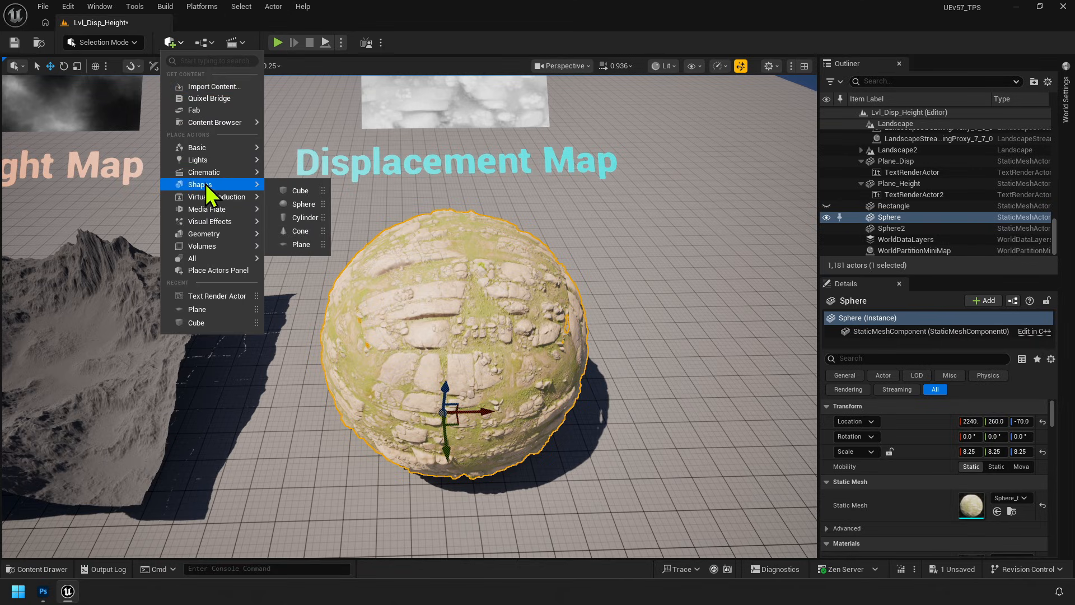
left_click(303, 204)
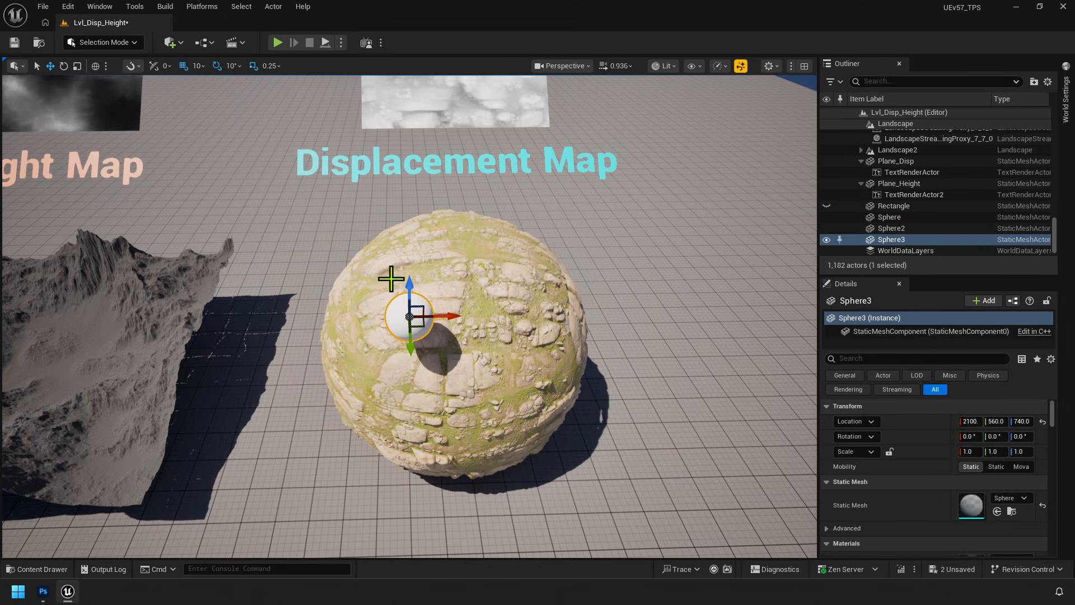
left_click_drag(409, 280, 411, 150)
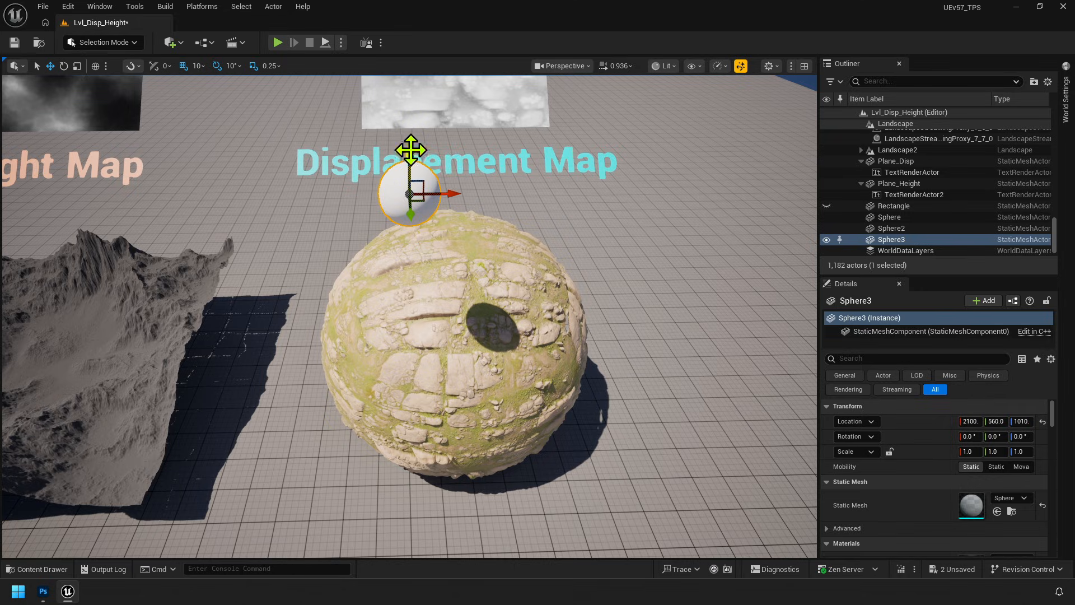
Examine the Nanite settings in the new white sphere's static mesh asset
double_click(972, 505)
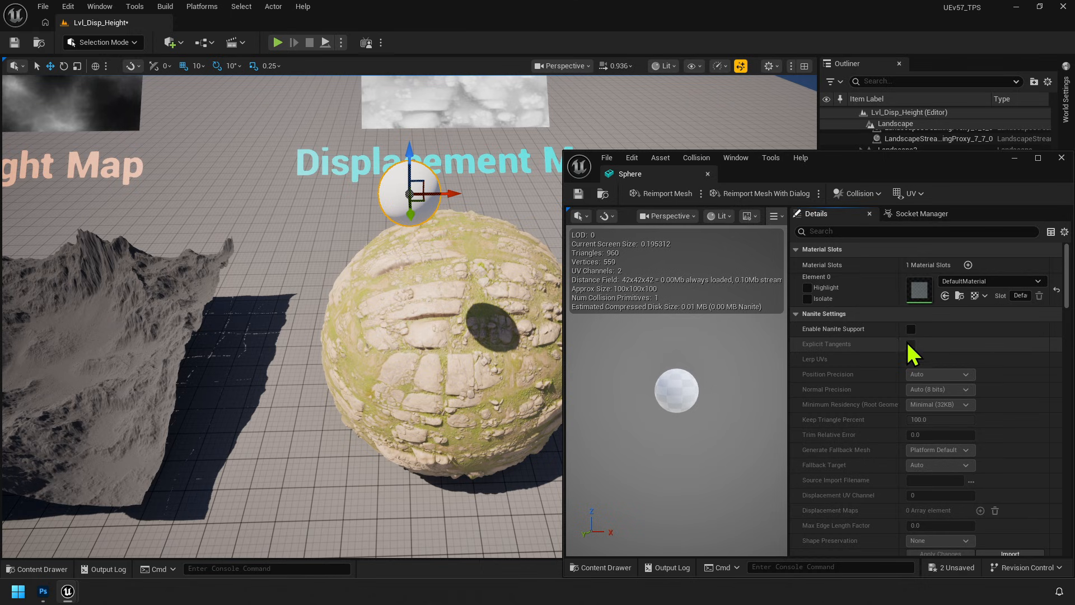
left_click(1060, 160)
Select the rocky sphere, switch to Modeling Mode and open its static mesh asset to view the Nanite settings
left_click(501, 295)
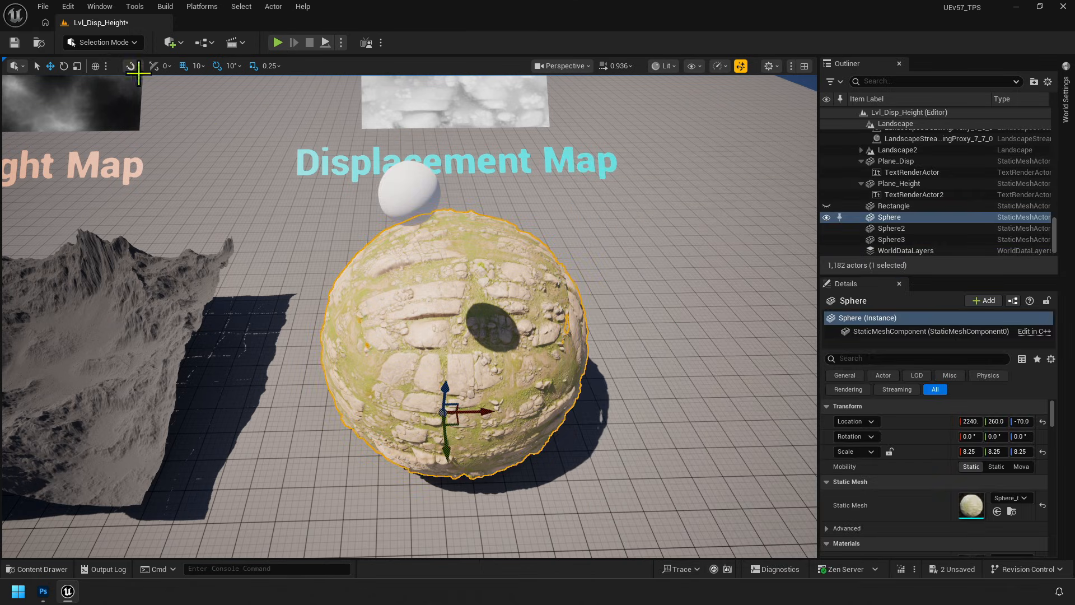
left_click(115, 44)
left_click(103, 108)
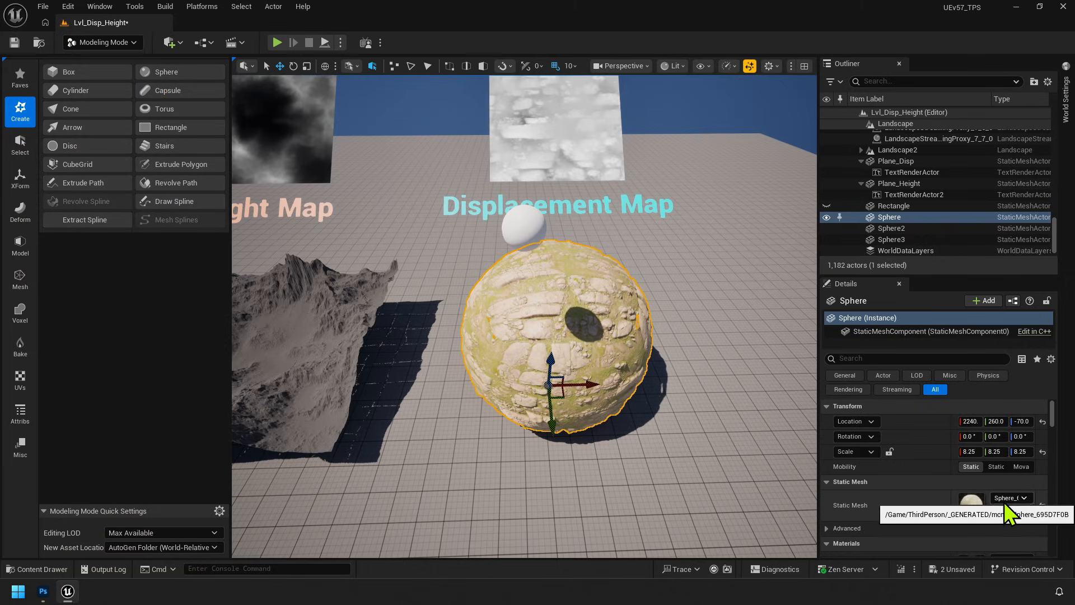
double_click(973, 507)
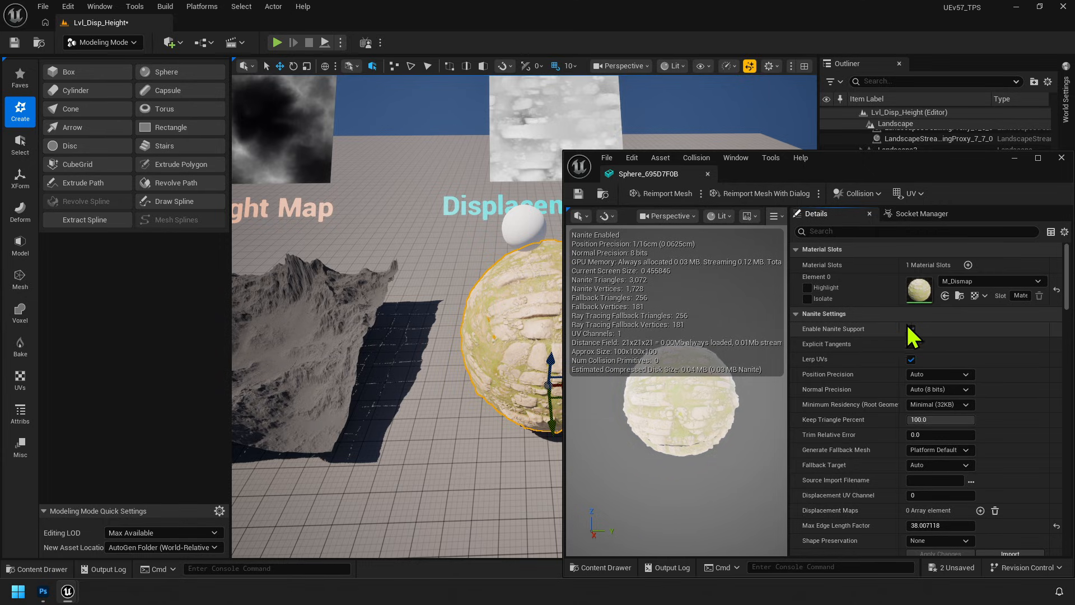
Open the rocky sphere's M_Dismap material and view the texture sample feeding its Displacement input
double_click(918, 289)
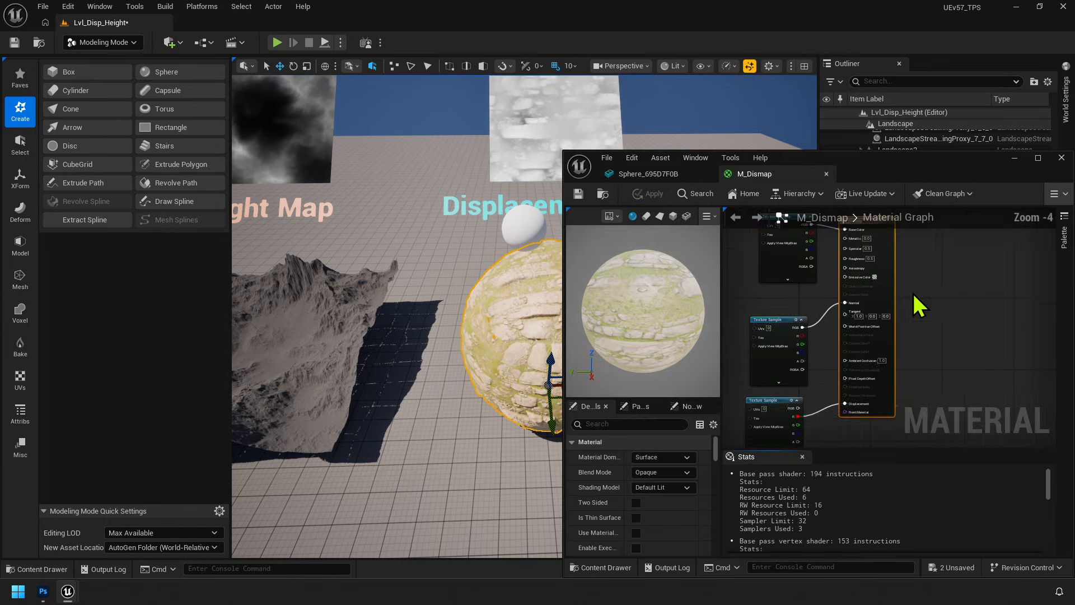
left_click(1037, 157)
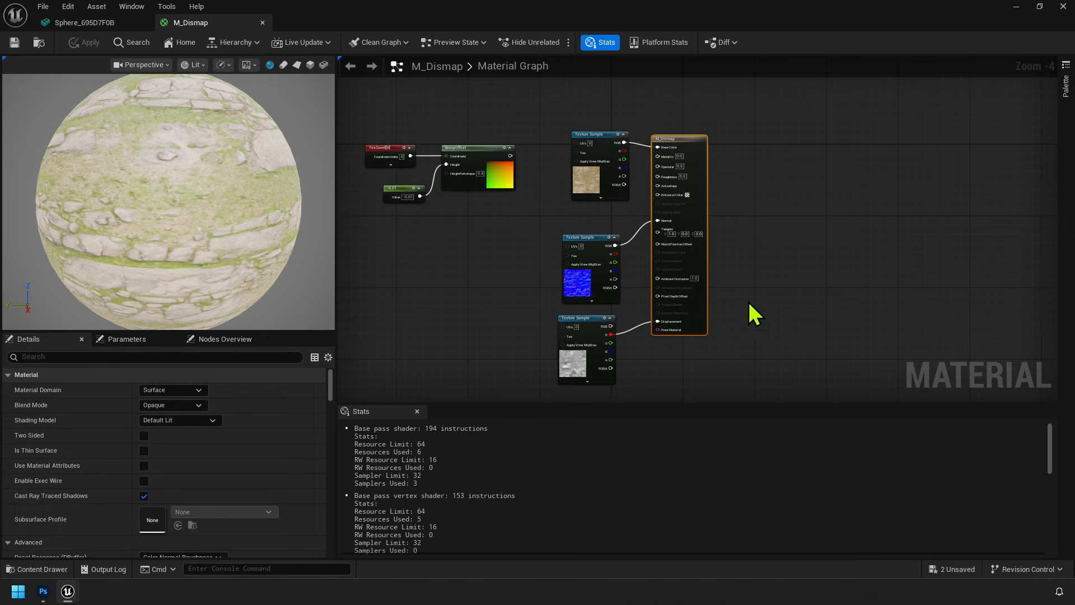
scroll(616, 308, "up", 5)
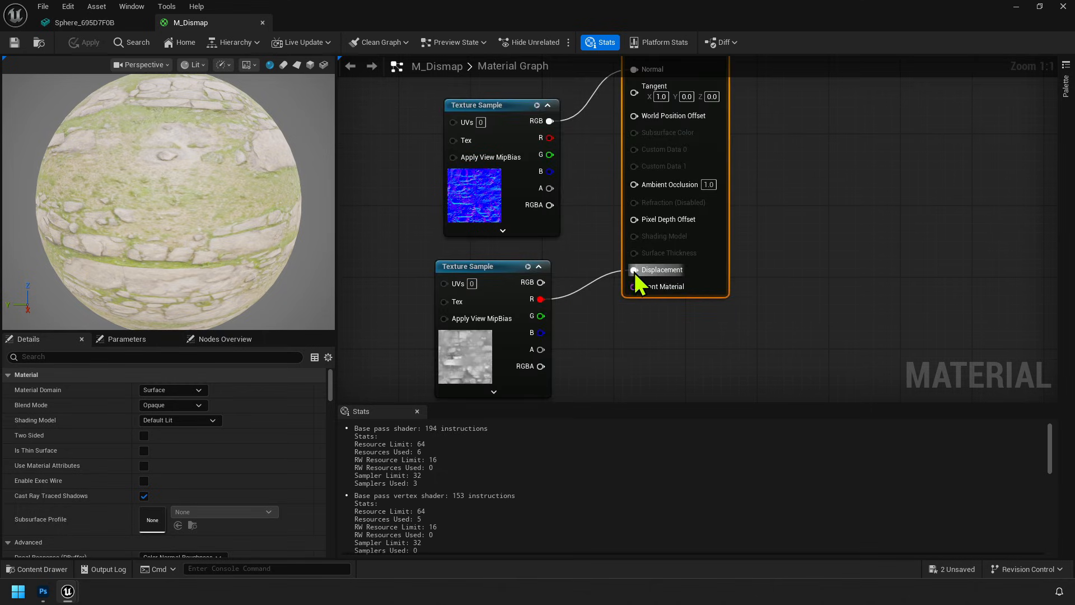
Examine the material's Nanite tessellation and displacement settings and the texture sample that drives the displacement
scroll(190, 455, "down", 3)
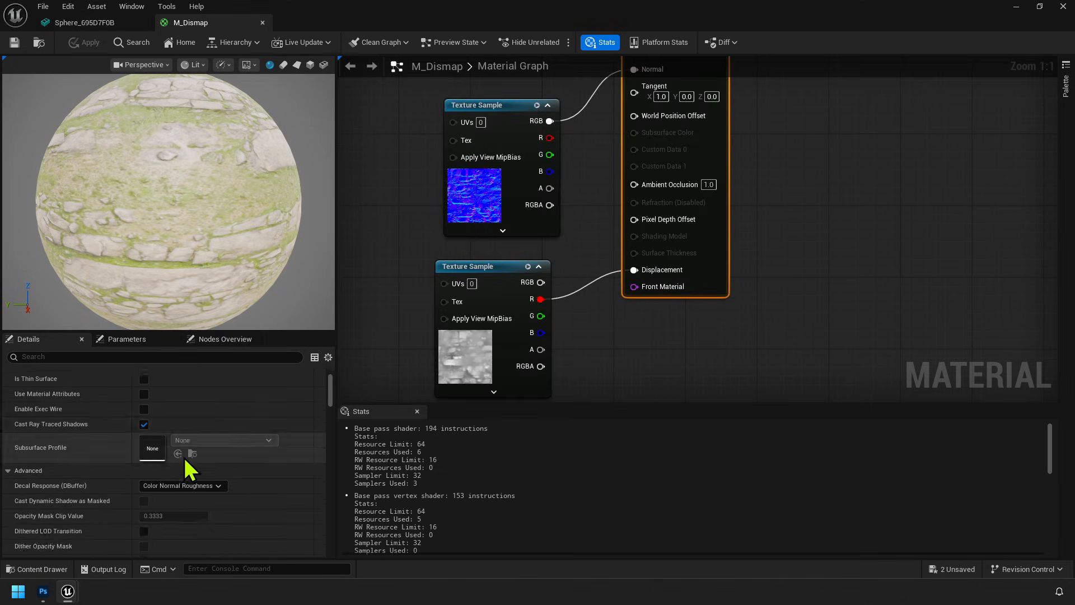
scroll(179, 460, "down", 8)
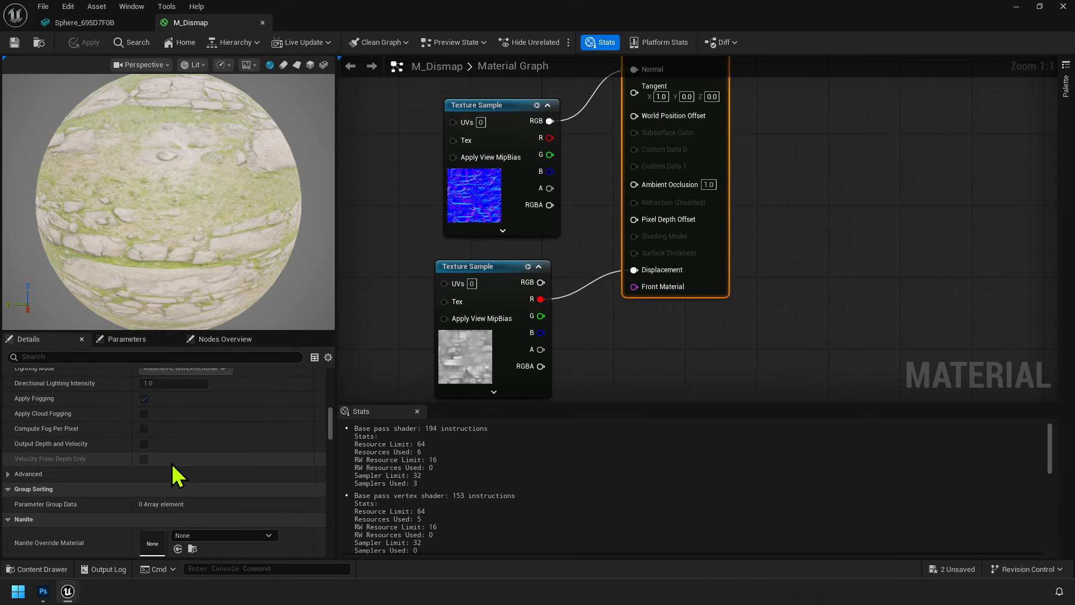
scroll(170, 461, "down", 5)
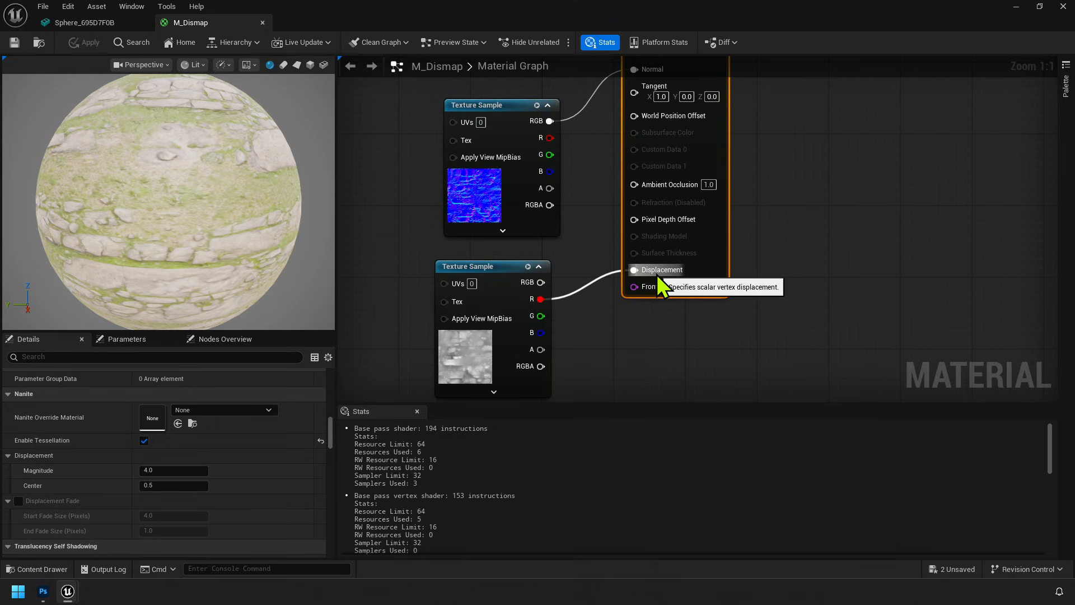
left_click(466, 352)
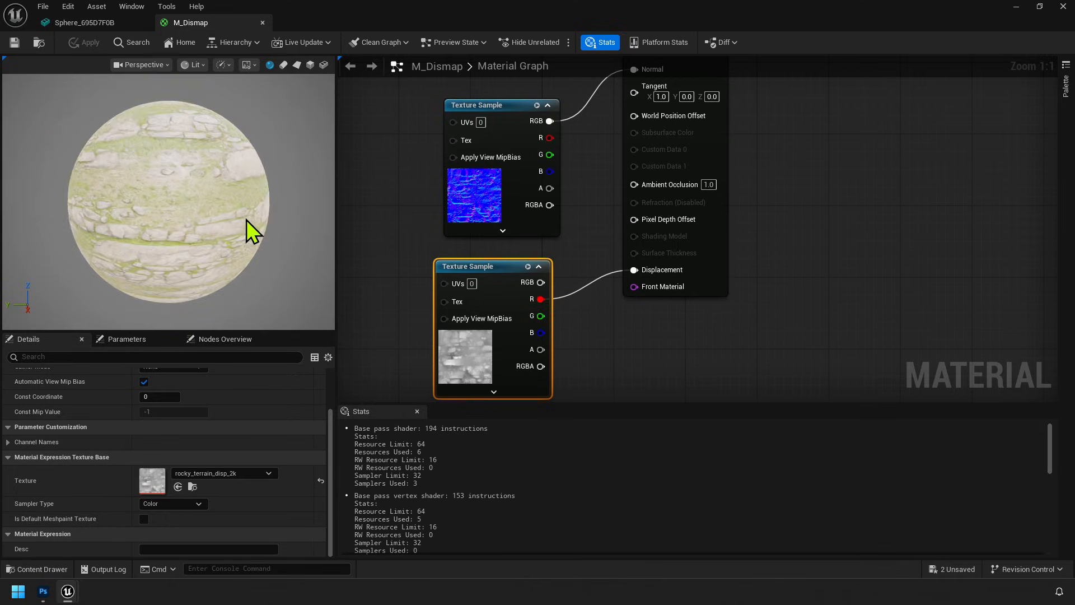
left_click_drag(251, 233, 228, 234)
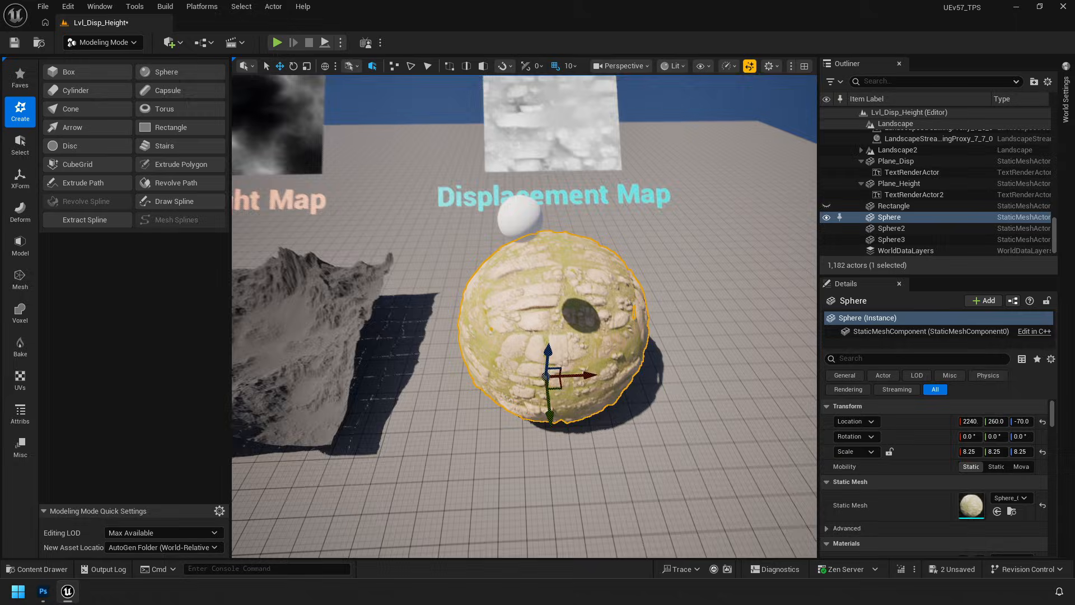
Inspect the rocky sphere's displaced surface up close in the level and switch to Selection Mode
scroll(525, 314, "up", 5)
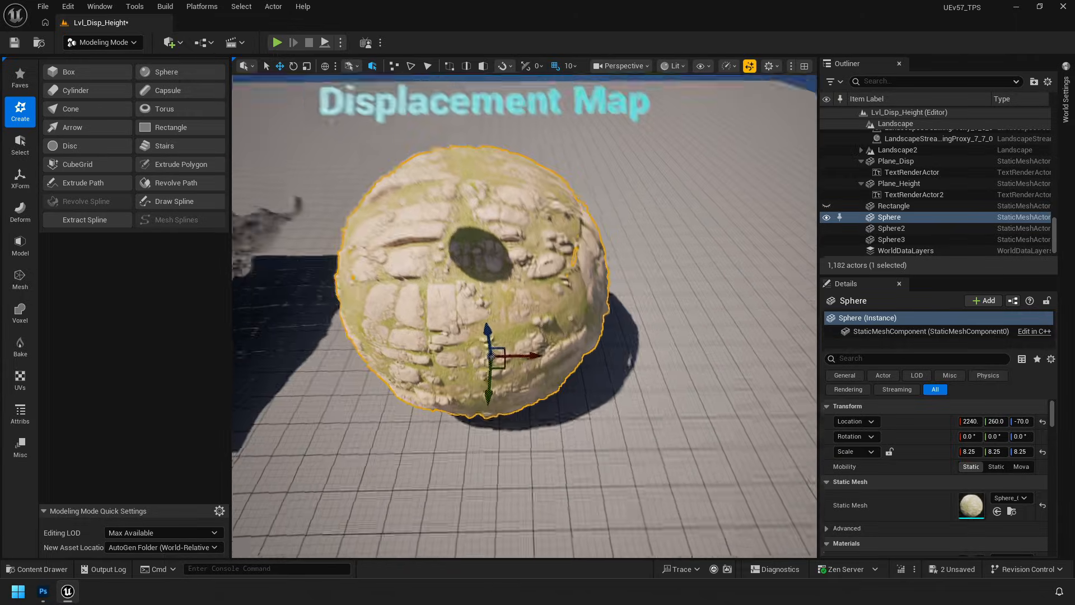
key("w")
right_click_drag(525, 314, 533, 246)
right_click_drag(576, 312, 633, 307)
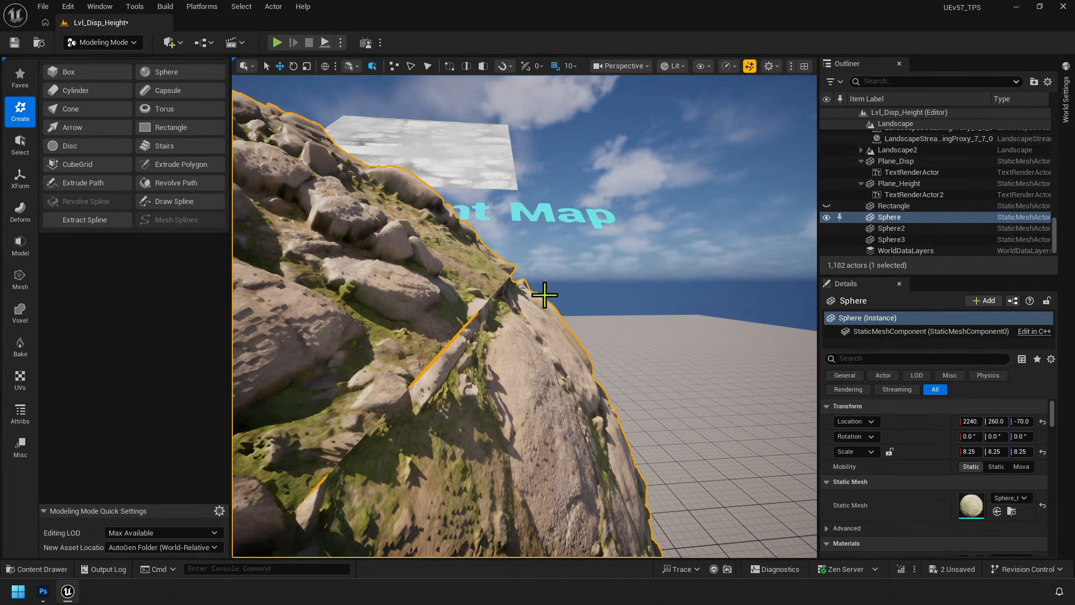
left_click(112, 42)
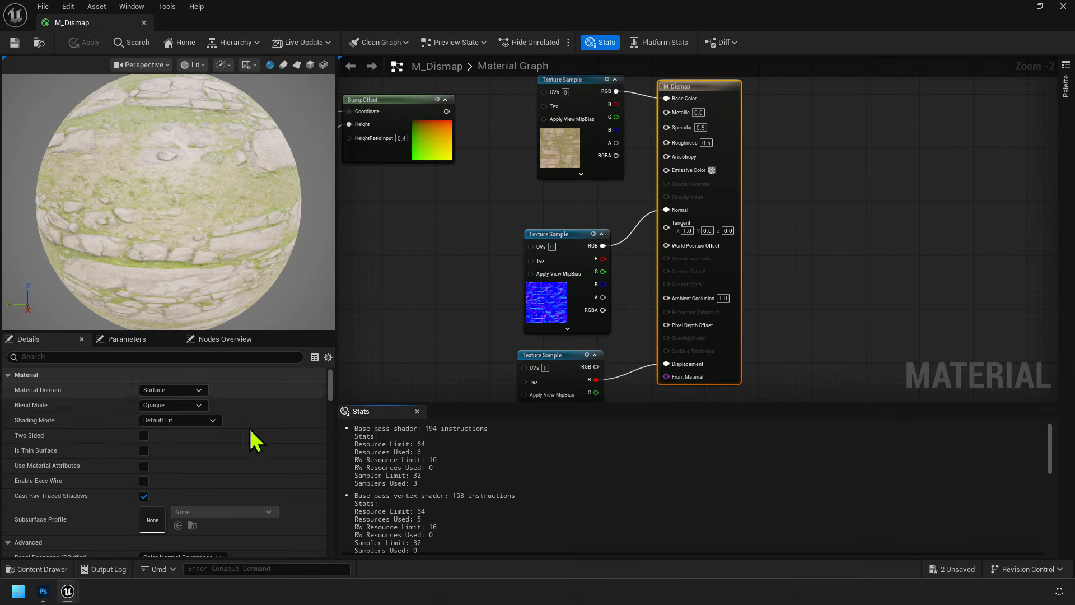
Set the Nanite displacement magnitude of M_Dismap to 8 and apply the material change
scroll(235, 448, "down", 10)
scroll(218, 465, "down", 5)
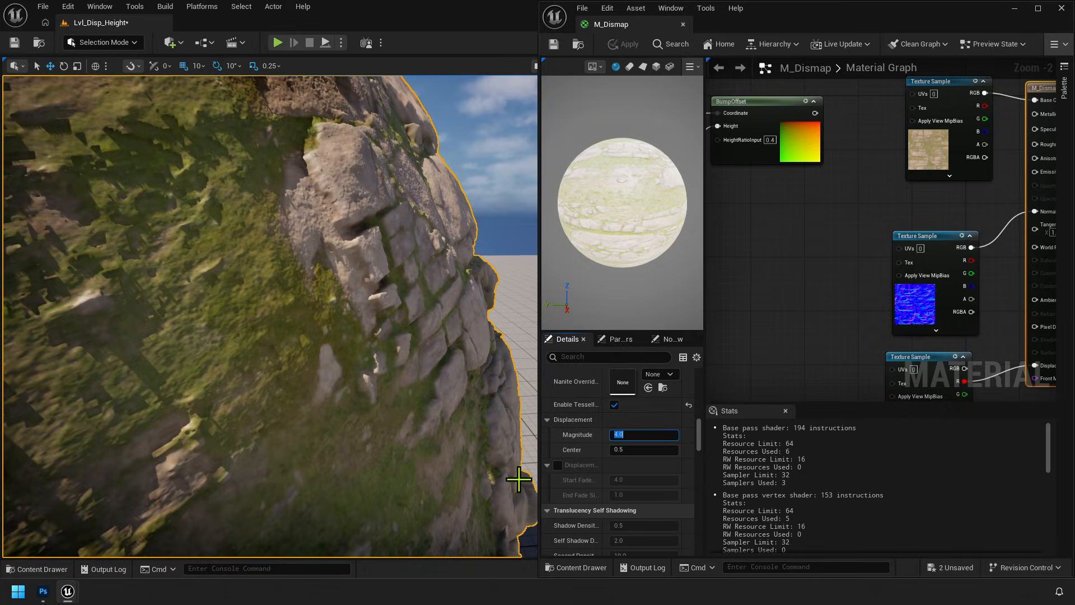
type("8")
key("Return")
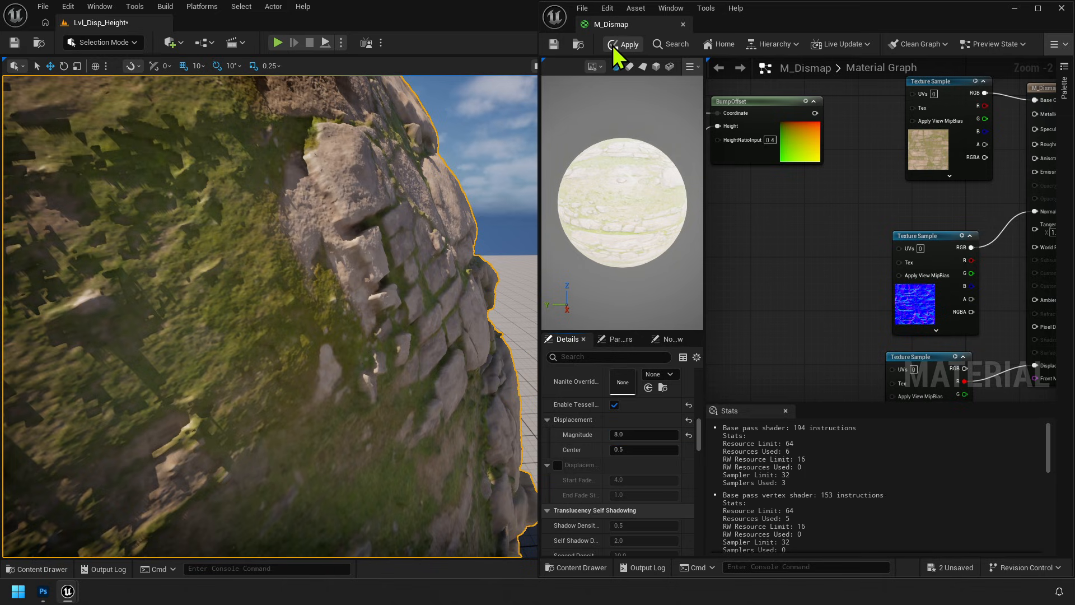
left_click(616, 46)
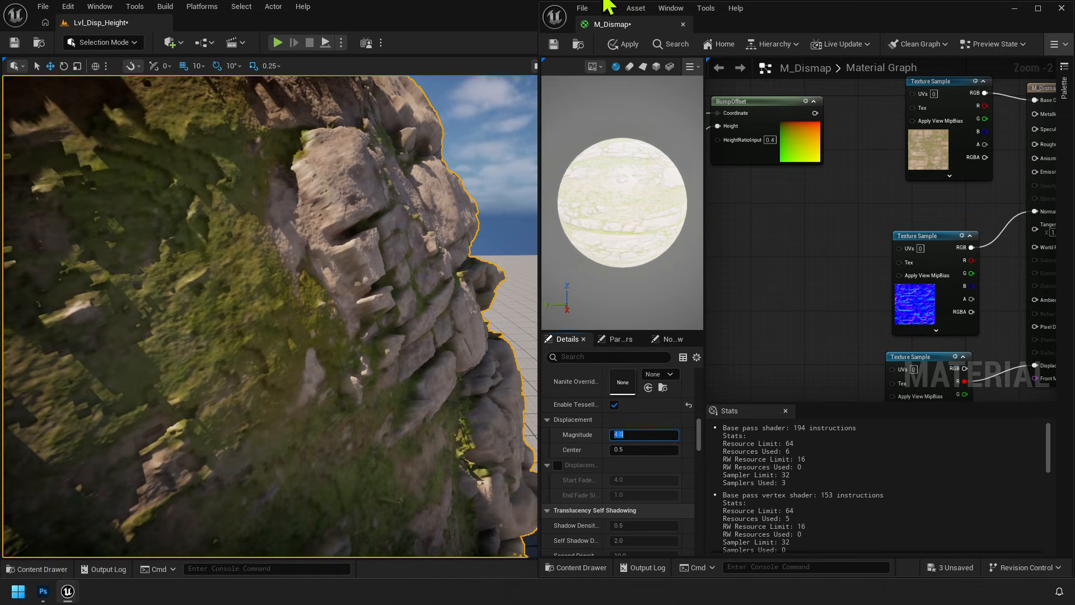
Set the displacement magnitude back to 4.0, apply the material and view the Displacement Map plane up close
left_click(615, 46)
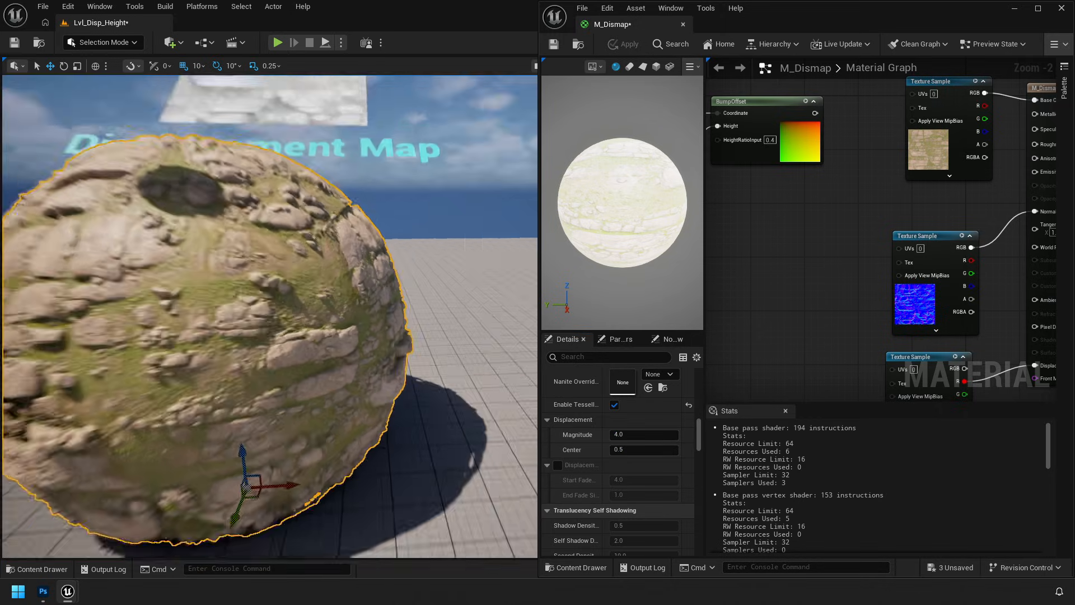
mouse_move(269, 316)
right_mouse_down()
mouse_move(269, 246)
mouse_move(269, 347)
mouse_move(263, 336)
right_mouse_up()
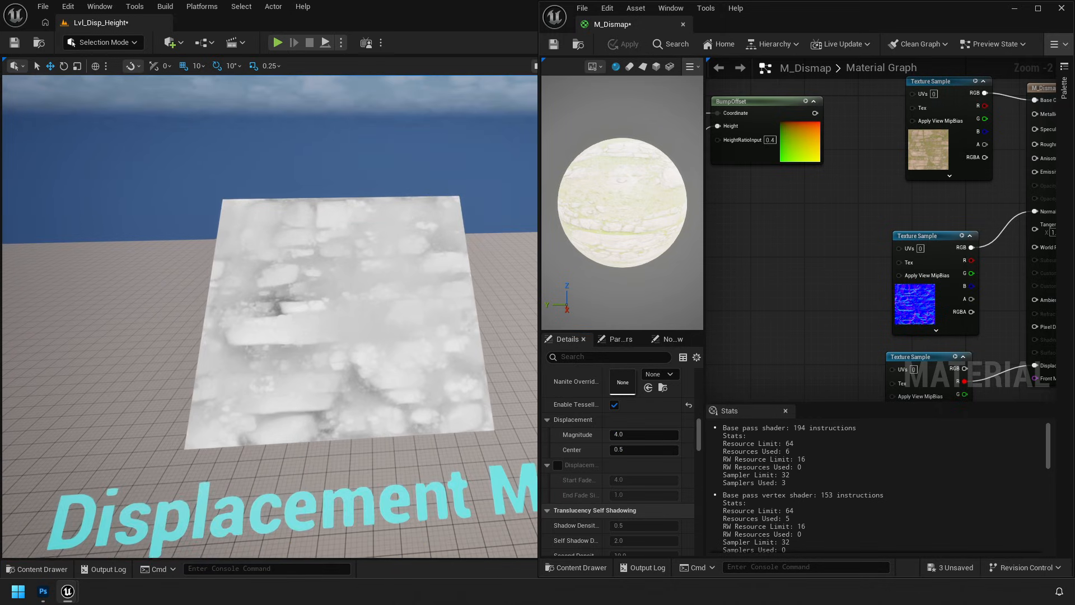
key("w")
right_click_drag(395, 348, 395, 348)
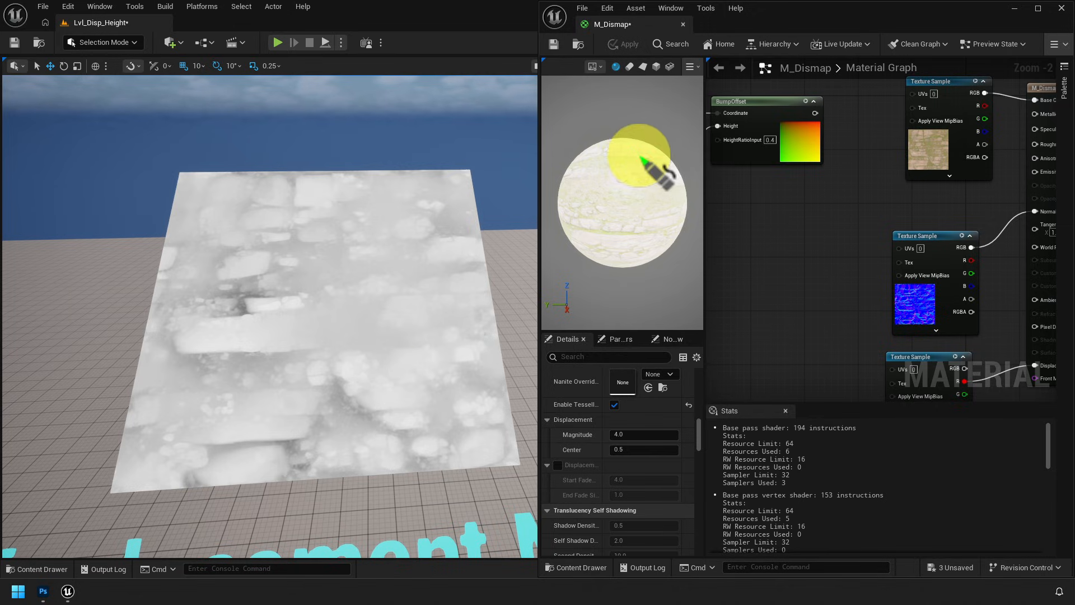
left_click(673, 229)
mouse_move(639, 157)
left_mouse_down()
mouse_move(670, 188)
mouse_move(673, 229)
left_mouse_up()
left_click_drag(682, 184, 710, 173)
left_click_drag(639, 156, 666, 116)
left_click_drag(655, 118, 666, 128)
left_click_drag(673, 229, 720, 235)
left_click_drag(712, 229, 712, 240)
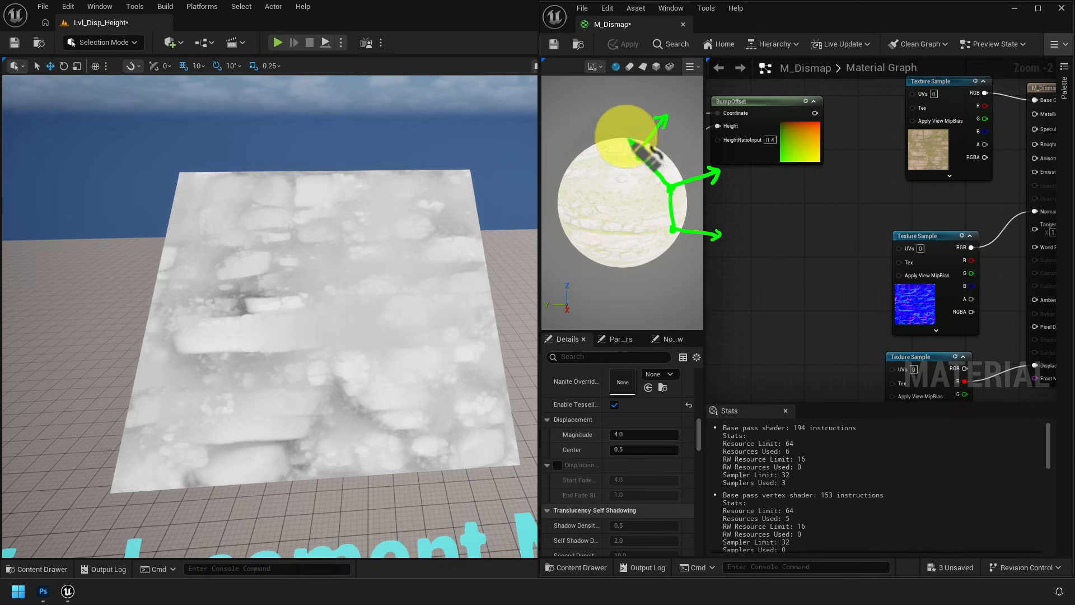
mouse_move(632, 134)
left_mouse_down()
mouse_move(699, 240)
mouse_move(668, 298)
left_mouse_up()
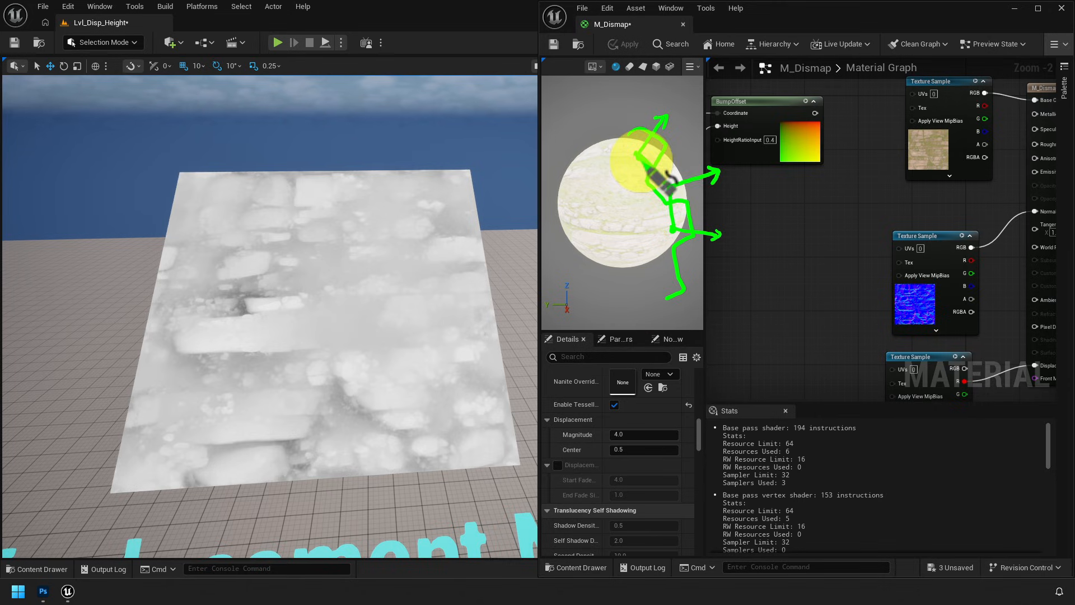
left_click_drag(638, 151, 660, 96)
mouse_move(657, 190)
left_mouse_down()
mouse_move(628, 223)
mouse_move(641, 216)
left_mouse_up()
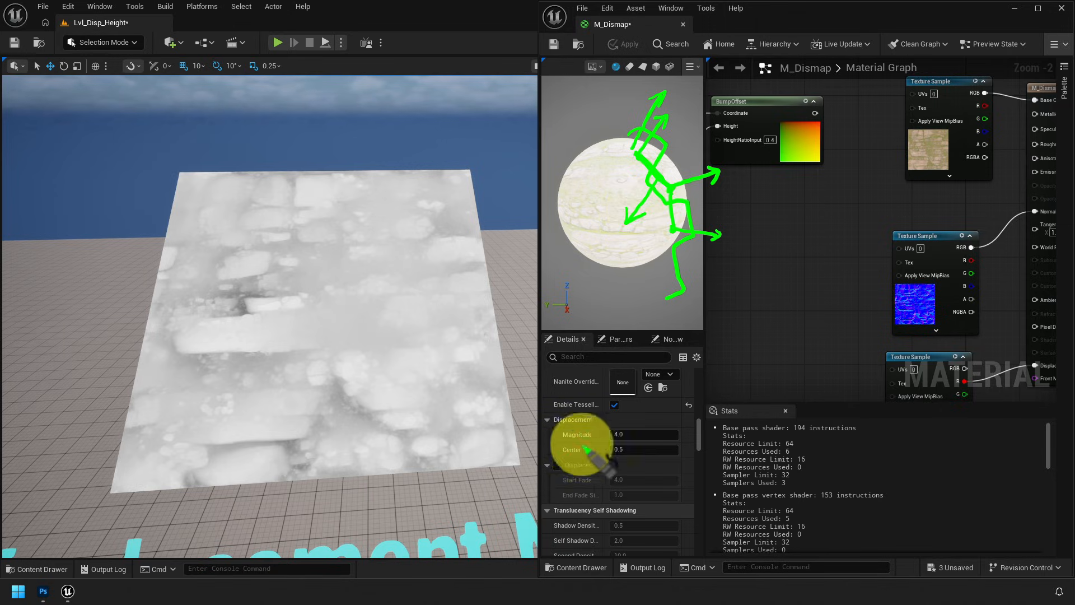
mouse_move(558, 459)
left_mouse_down()
mouse_move(628, 458)
mouse_move(627, 444)
mouse_move(555, 447)
mouse_move(632, 460)
left_mouse_up()
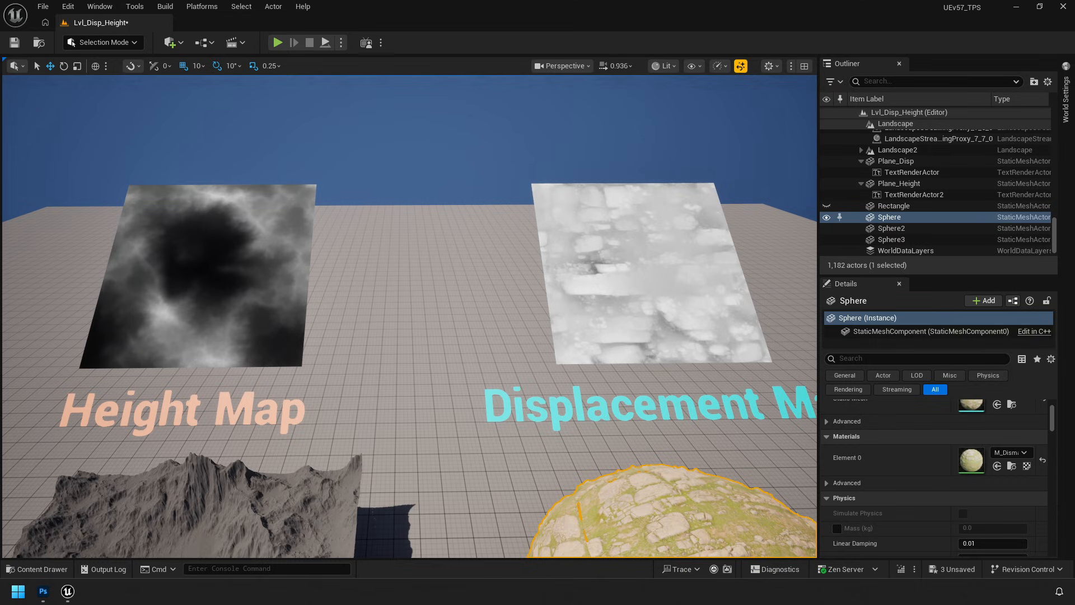
mouse_move(267, 139)
left_mouse_down()
mouse_move(259, 173)
mouse_move(269, 163)
left_mouse_up()
left_click_drag(326, 377, 368, 374)
mouse_move(344, 370)
left_mouse_down()
mouse_move(356, 374)
mouse_move(322, 355)
mouse_move(282, 247)
mouse_move(229, 166)
mouse_move(184, 242)
mouse_move(133, 239)
mouse_move(39, 358)
left_mouse_up()
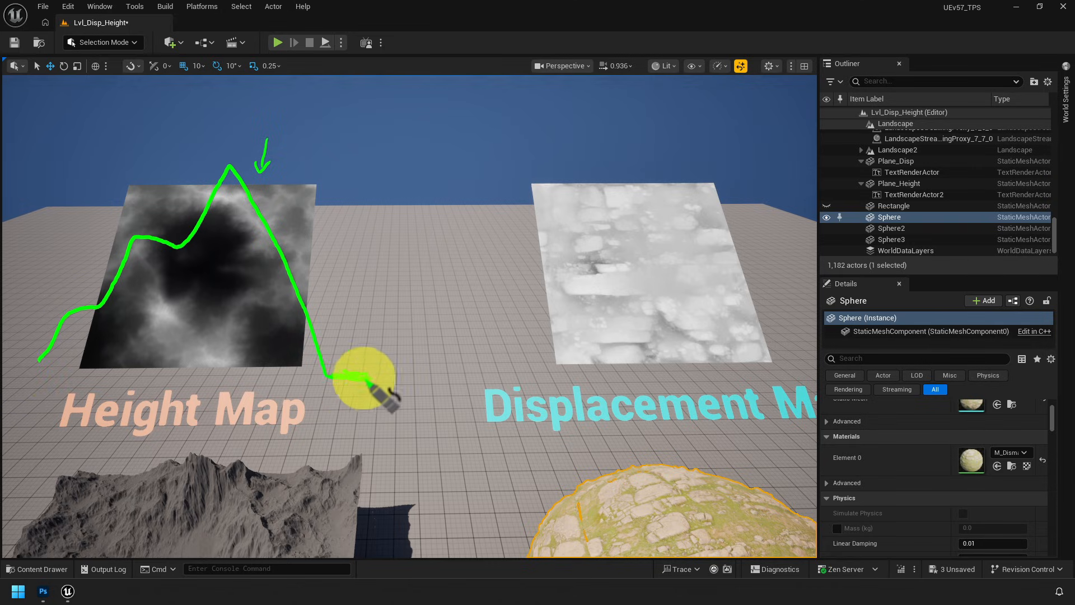
left_click_drag(364, 379, 334, 376)
left_click_drag(200, 266, 202, 278)
left_click_drag(200, 265, 206, 278)
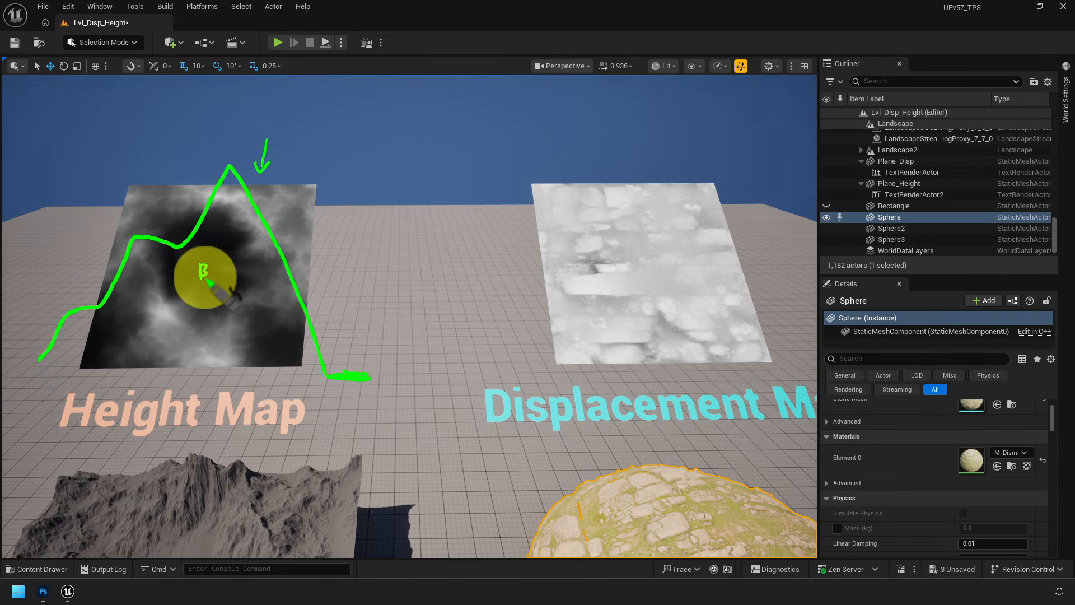
left_click_drag(378, 368, 378, 383)
mouse_move(378, 368)
left_mouse_down()
mouse_move(378, 383)
mouse_move(358, 396)
left_mouse_up()
left_click_drag(354, 400, 358, 414)
left_click_drag(364, 400, 367, 412)
left_click_drag(376, 400, 382, 409)
left_click_drag(380, 409, 380, 418)
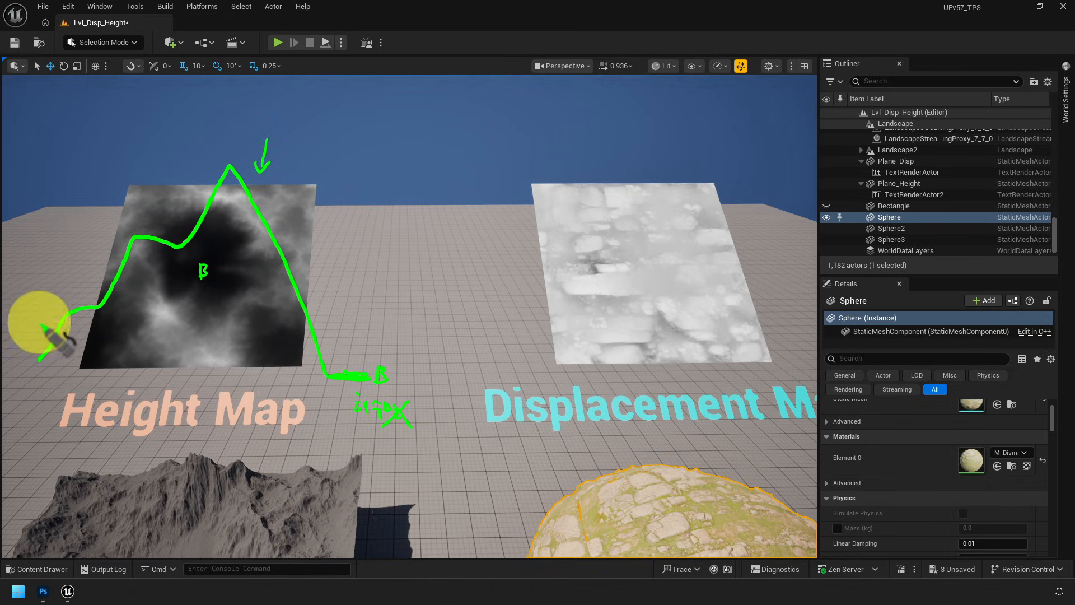
left_click_drag(38, 321, 241, 327)
left_click_drag(253, 327, 302, 331)
left_click_drag(323, 329, 329, 330)
left_click_drag(340, 330, 367, 331)
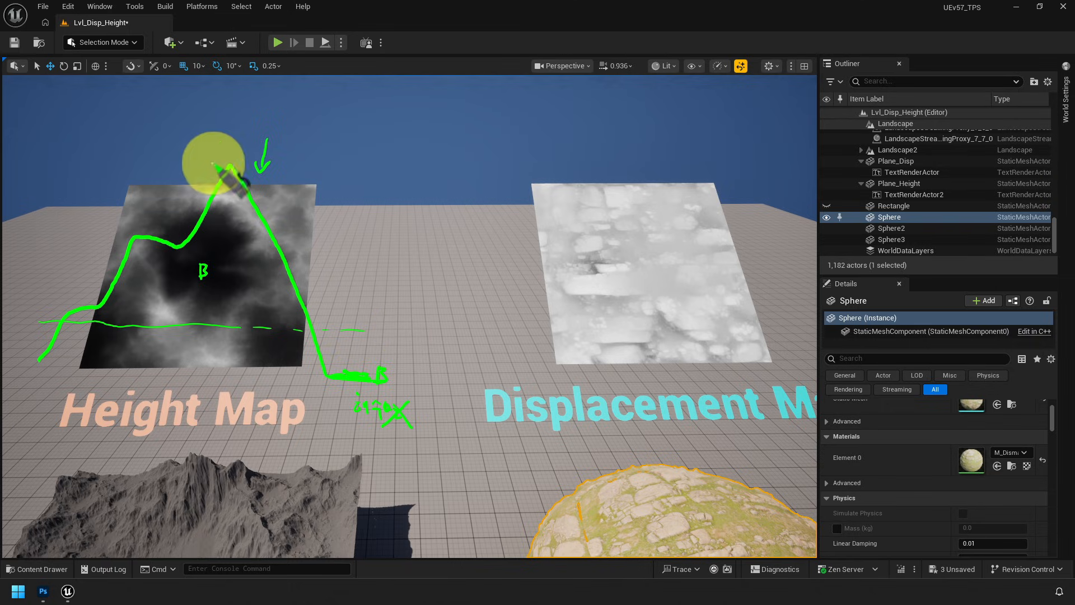
left_click_drag(213, 164, 261, 161)
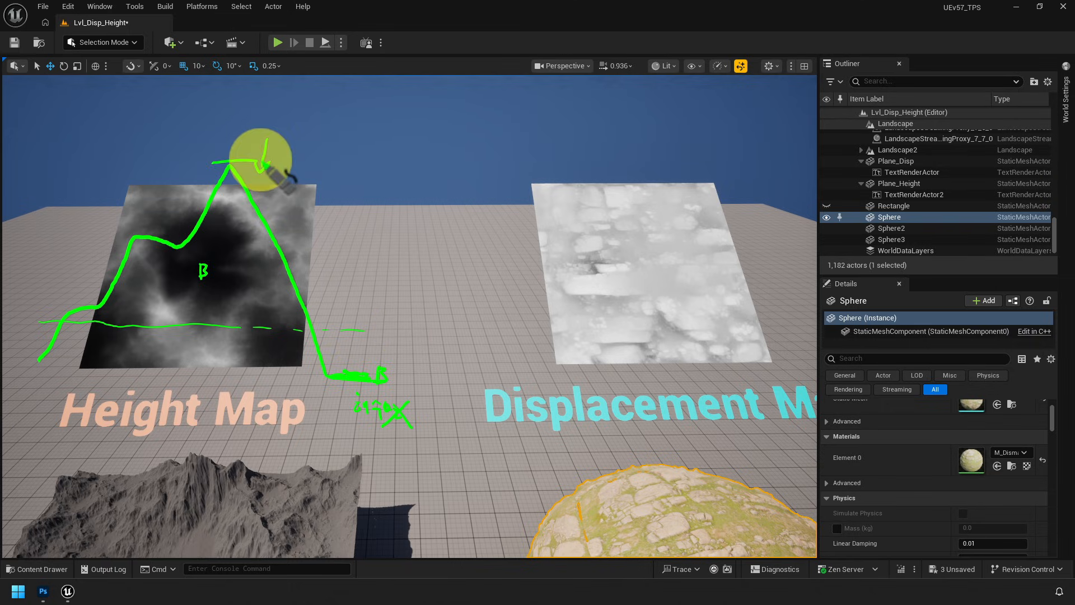
mouse_move(507, 339)
left_mouse_down()
mouse_move(599, 262)
mouse_move(763, 232)
left_mouse_up()
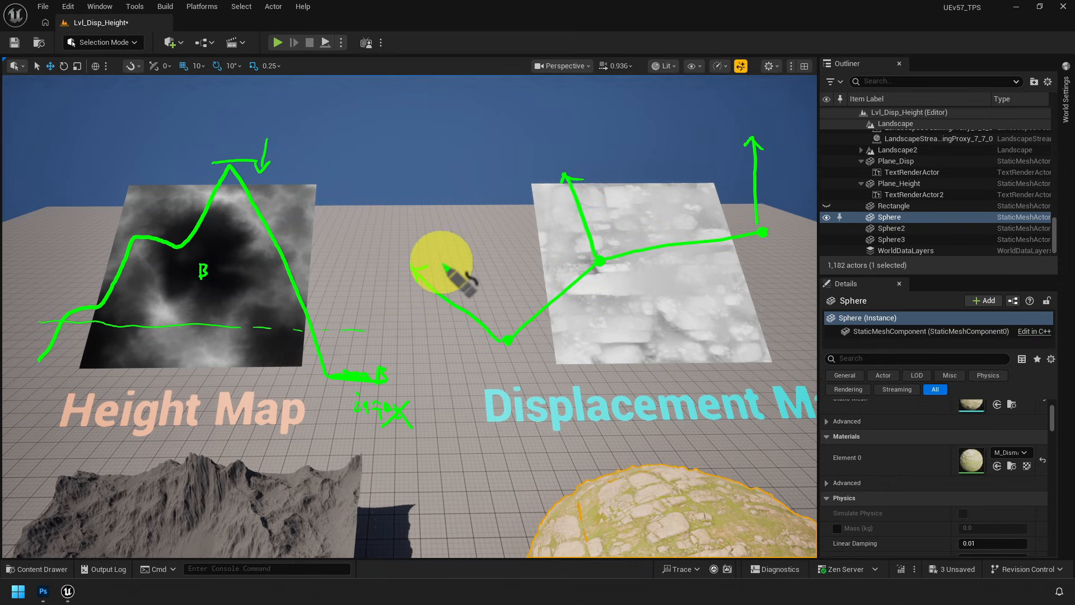
mouse_move(487, 387)
left_mouse_down()
mouse_move(538, 350)
mouse_move(538, 252)
mouse_move(604, 212)
mouse_move(702, 253)
mouse_move(750, 203)
mouse_move(826, 217)
left_mouse_up()
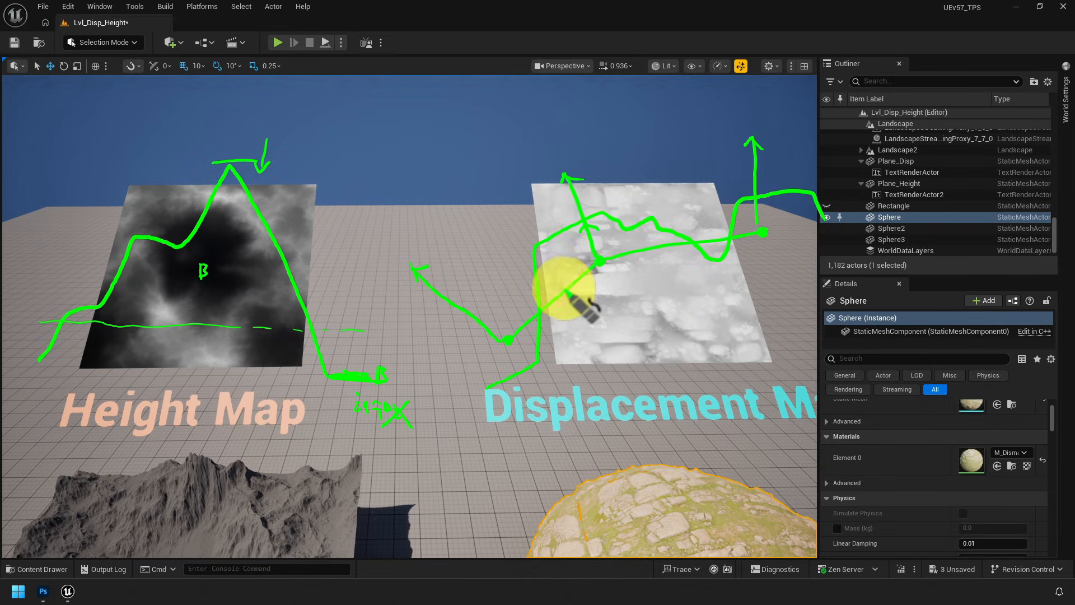
mouse_move(563, 288)
left_mouse_down()
mouse_move(540, 249)
mouse_move(553, 255)
left_mouse_up()
mouse_move(513, 349)
left_mouse_down()
mouse_move(526, 365)
mouse_move(528, 353)
left_mouse_up()
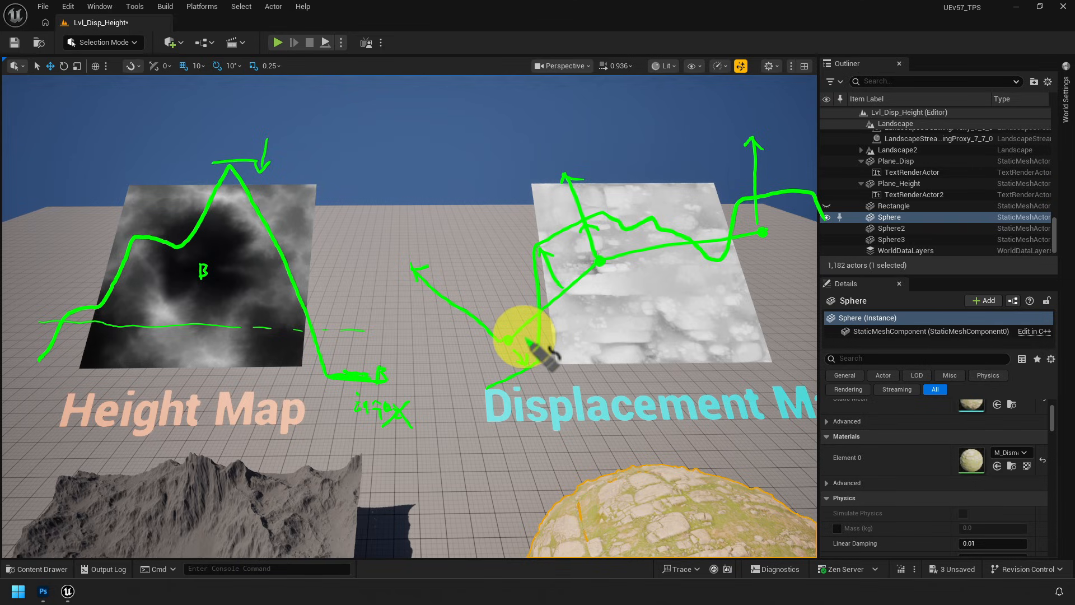
left_click_drag(664, 134, 649, 170)
left_click_drag(647, 159, 663, 163)
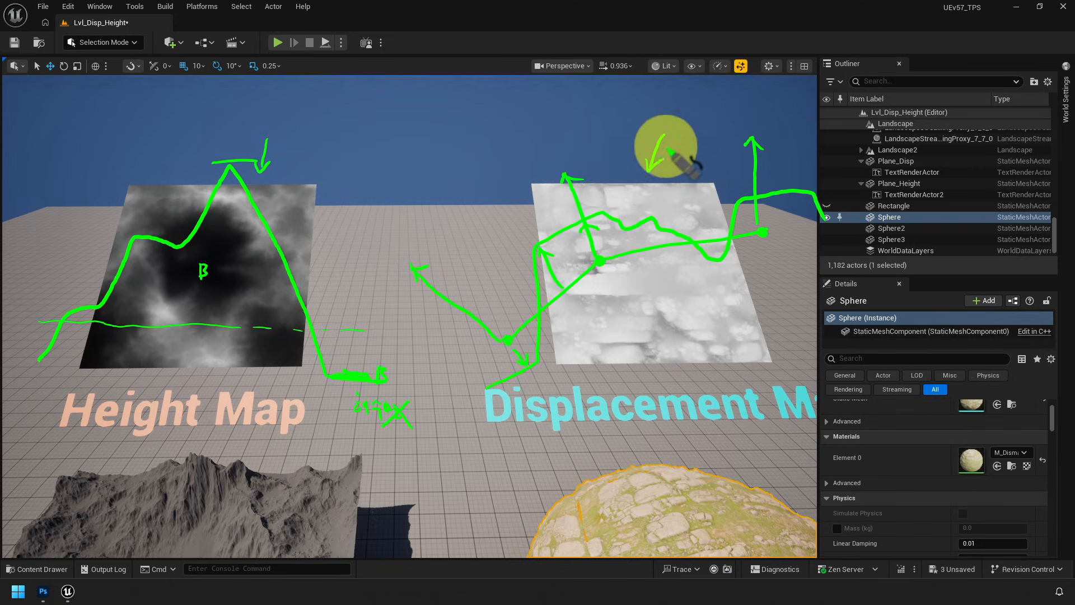
left_click_drag(677, 107, 689, 124)
left_click(684, 124)
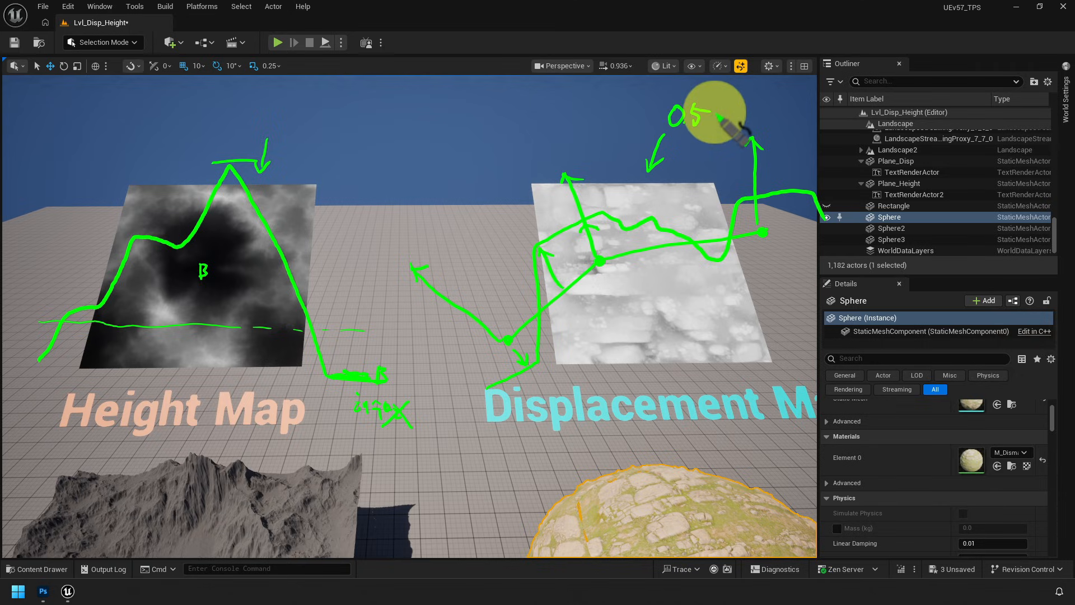
mouse_move(454, 136)
left_mouse_down()
mouse_move(537, 157)
mouse_move(566, 128)
left_mouse_up()
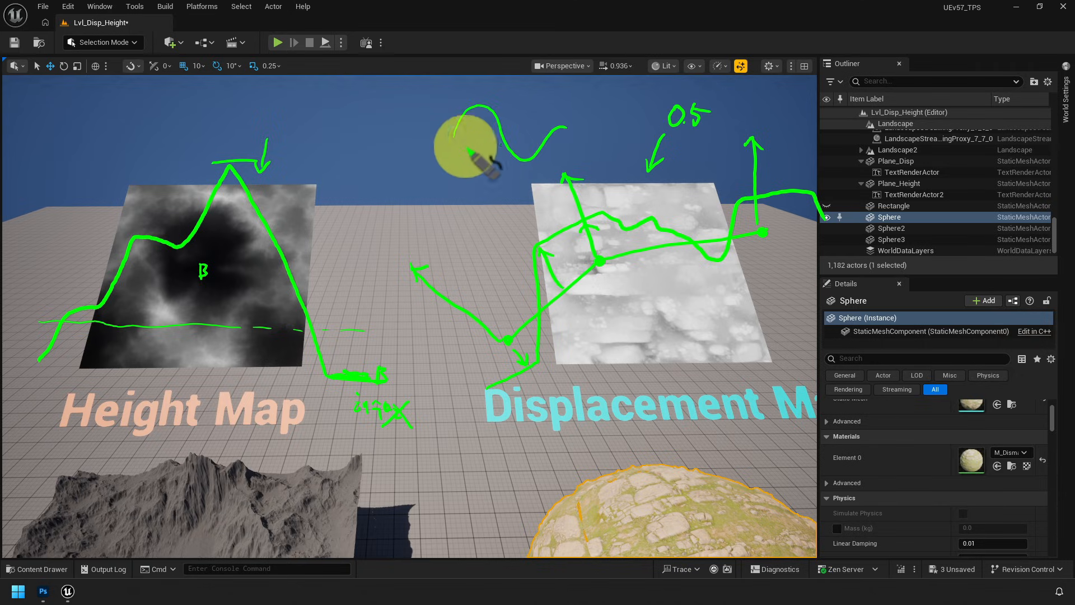
left_click_drag(414, 136, 610, 126)
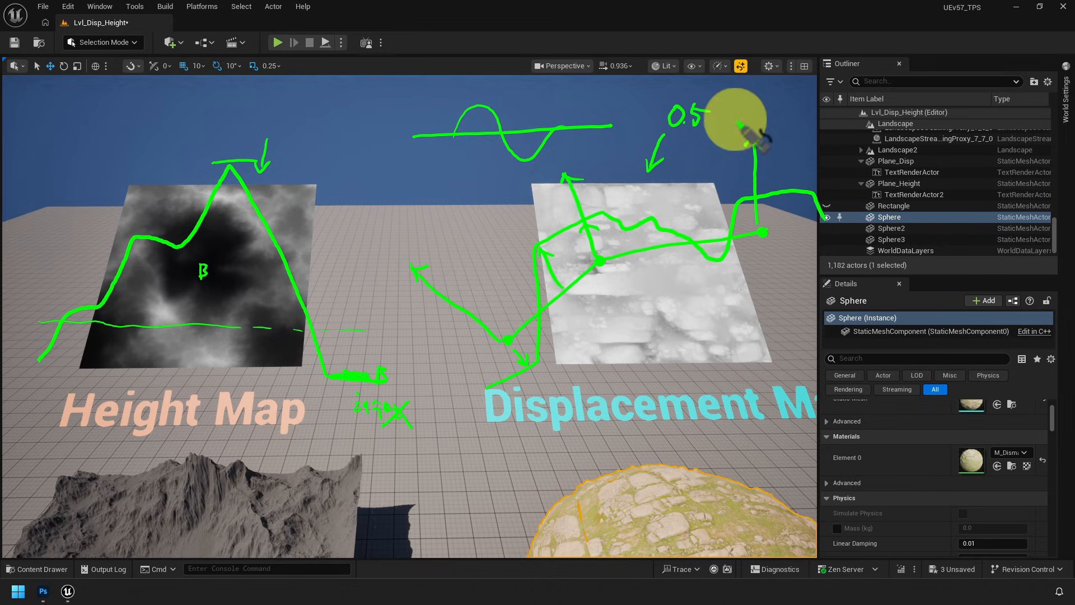
left_click_drag(733, 116, 731, 117)
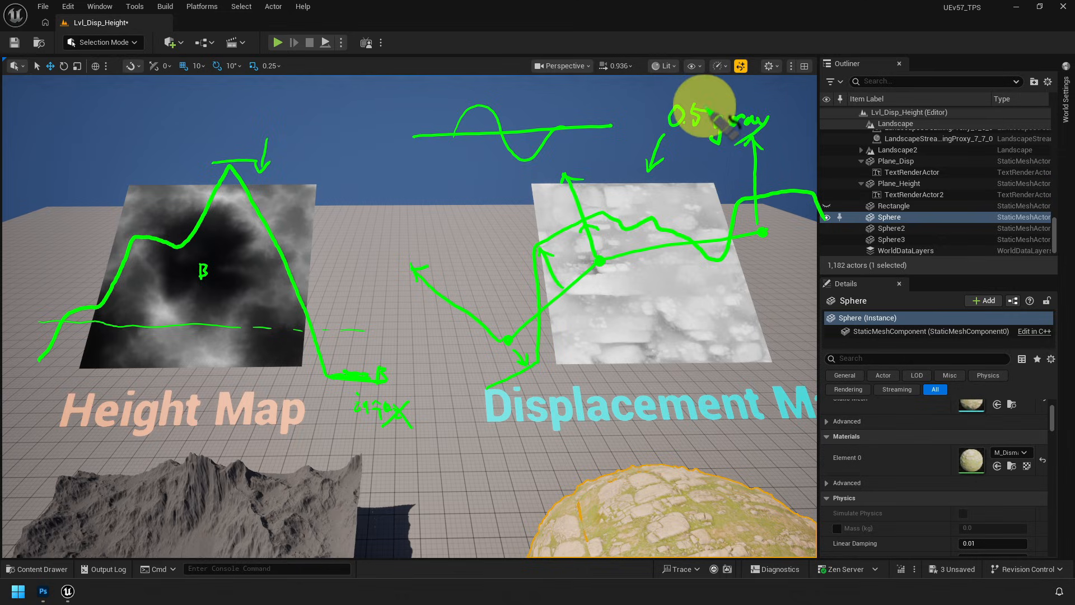
key("e")
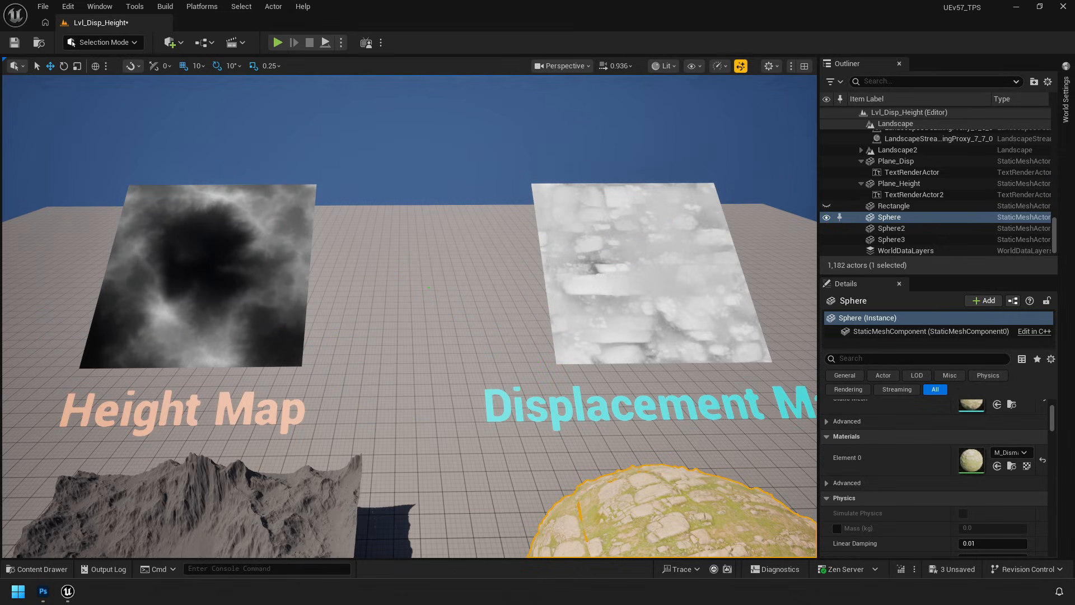
Compare the Displacement Map and Height Map planes by selecting each, and frame the Height Map plane up close
left_click(621, 267)
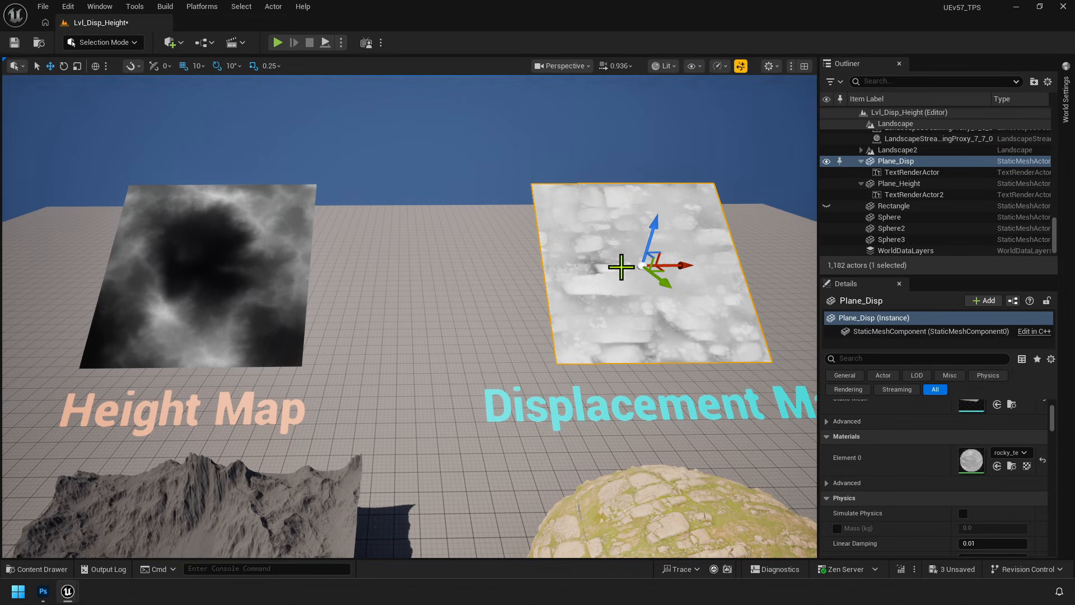
left_click(167, 273)
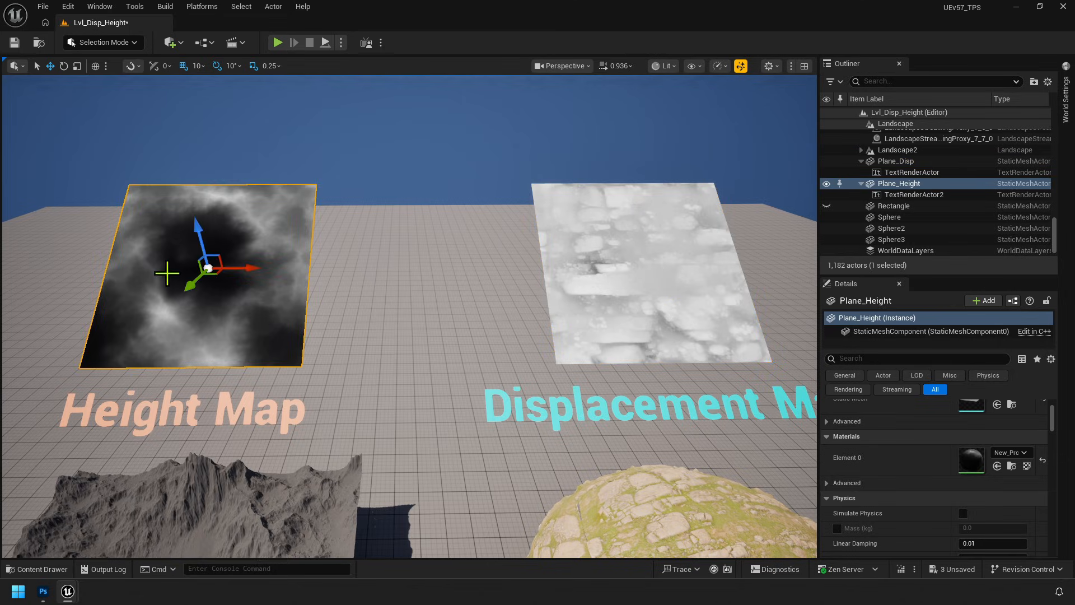
right_click_drag(392, 302, 319, 285)
right_click_drag(327, 388, 330, 414)
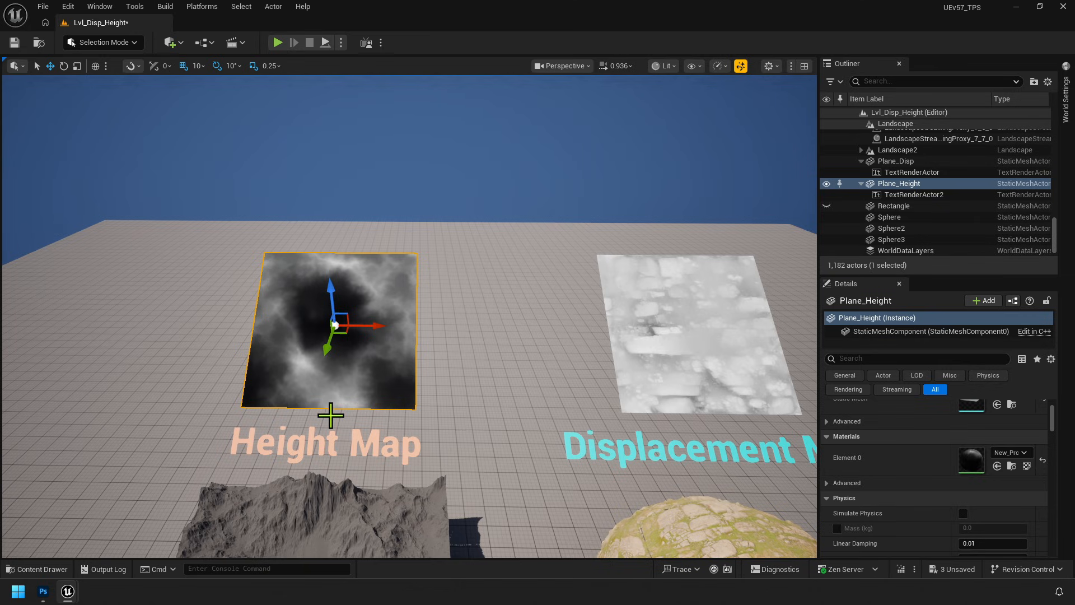
mouse_move(330, 414)
right_mouse_down()
mouse_move(332, 432)
mouse_move(332, 423)
right_mouse_up()
key("f")
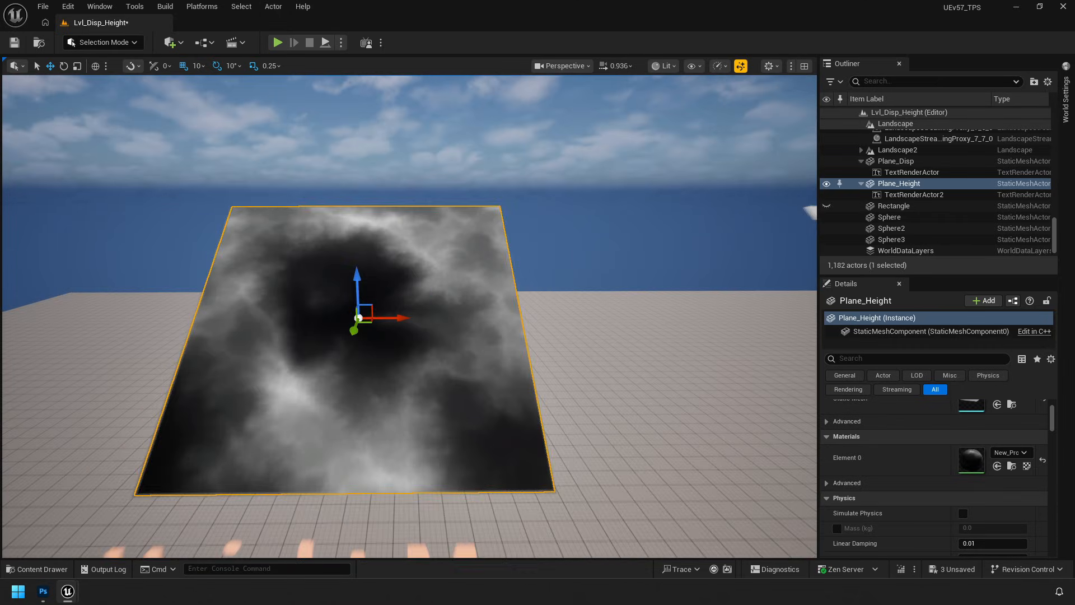
right_click_drag(404, 372, 404, 373)
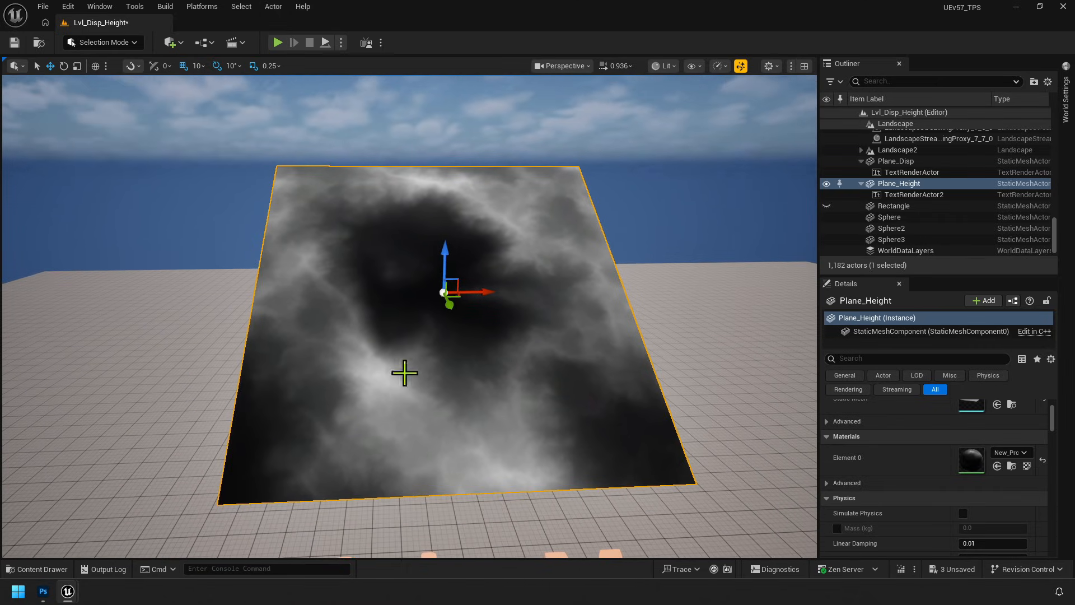
mouse_move(142, 162)
left_mouse_down()
mouse_move(141, 178)
mouse_move(153, 164)
mouse_move(127, 163)
mouse_move(149, 218)
mouse_move(155, 206)
left_mouse_up()
mouse_move(130, 223)
left_mouse_down()
mouse_move(157, 258)
mouse_move(130, 250)
left_mouse_up()
mouse_move(179, 161)
left_mouse_down()
mouse_move(197, 126)
mouse_move(239, 110)
mouse_move(288, 110)
mouse_move(282, 165)
left_mouse_up()
left_click_drag(292, 148, 284, 166)
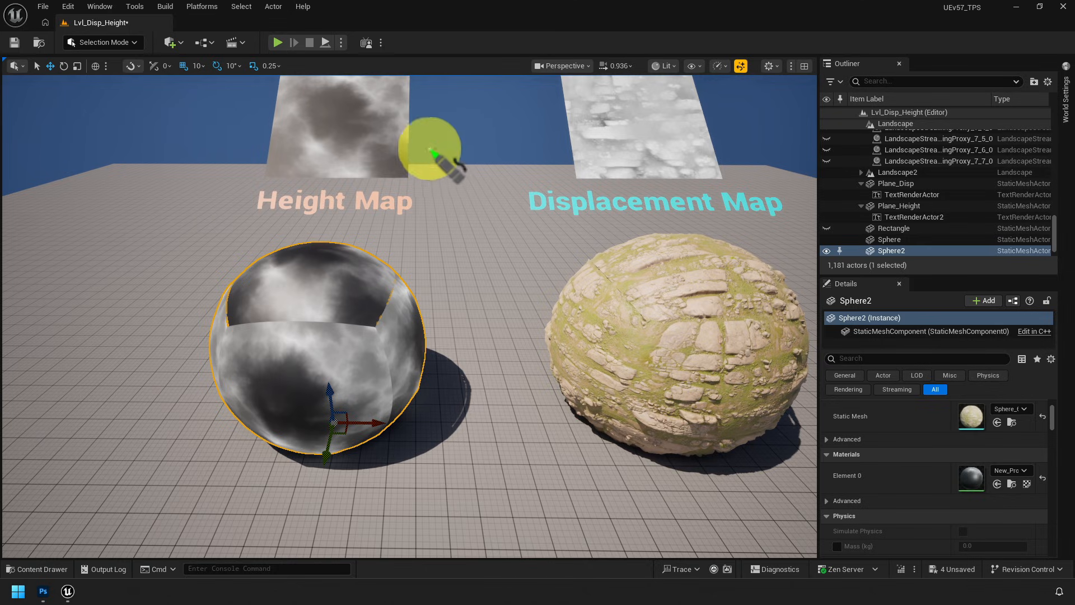
mouse_move(430, 150)
left_mouse_down()
mouse_move(390, 132)
mouse_move(398, 139)
left_mouse_up()
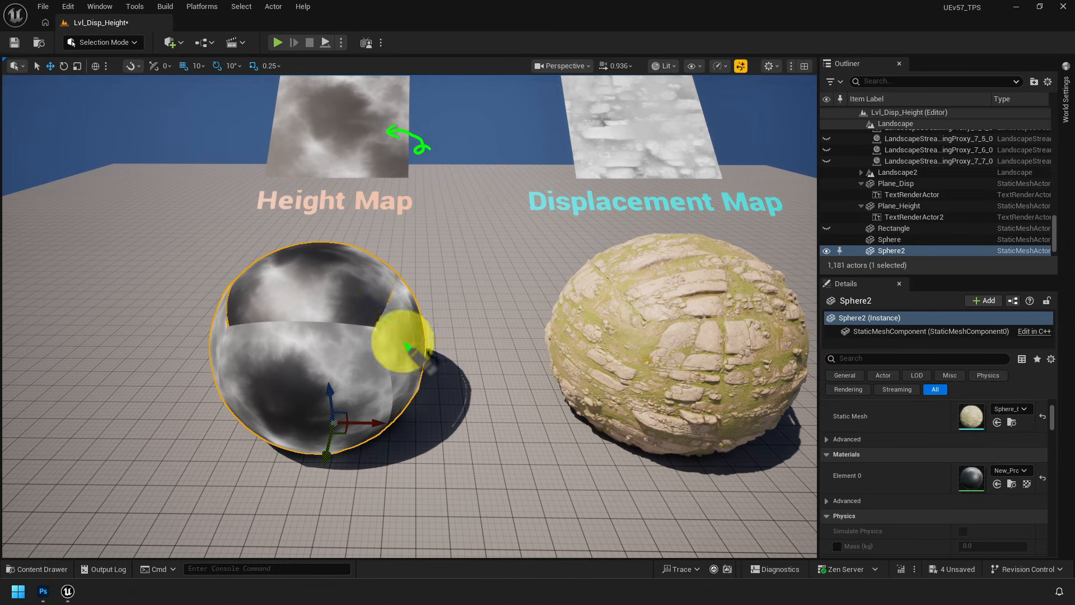
left_click_drag(413, 249, 402, 264)
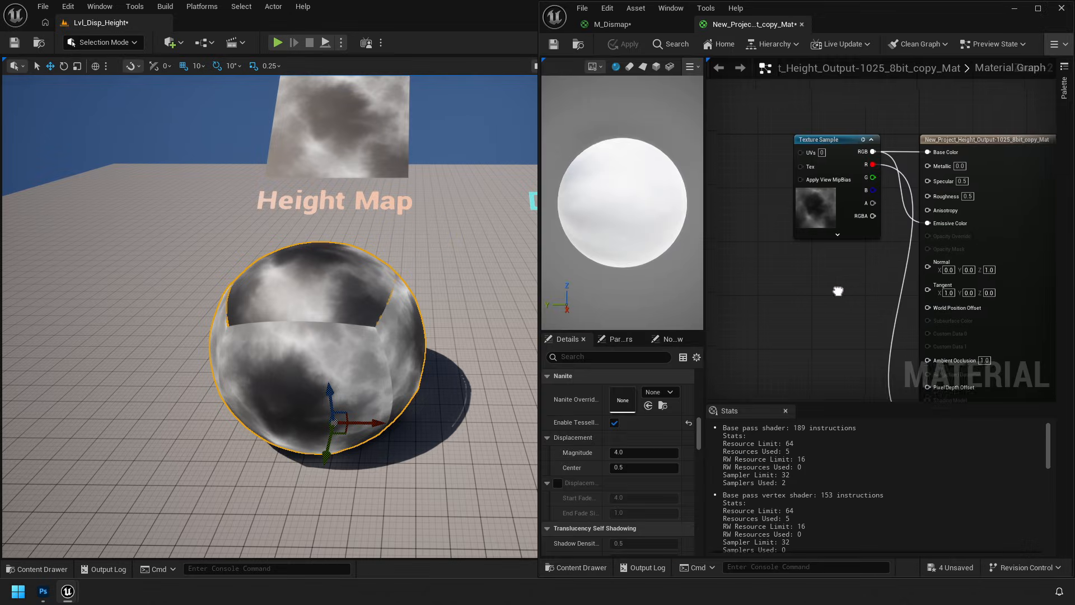
Examine the height map material's texture sample, its Displacement connection and Nanite settings, and the effect on the sphere's surface
left_click(775, 149)
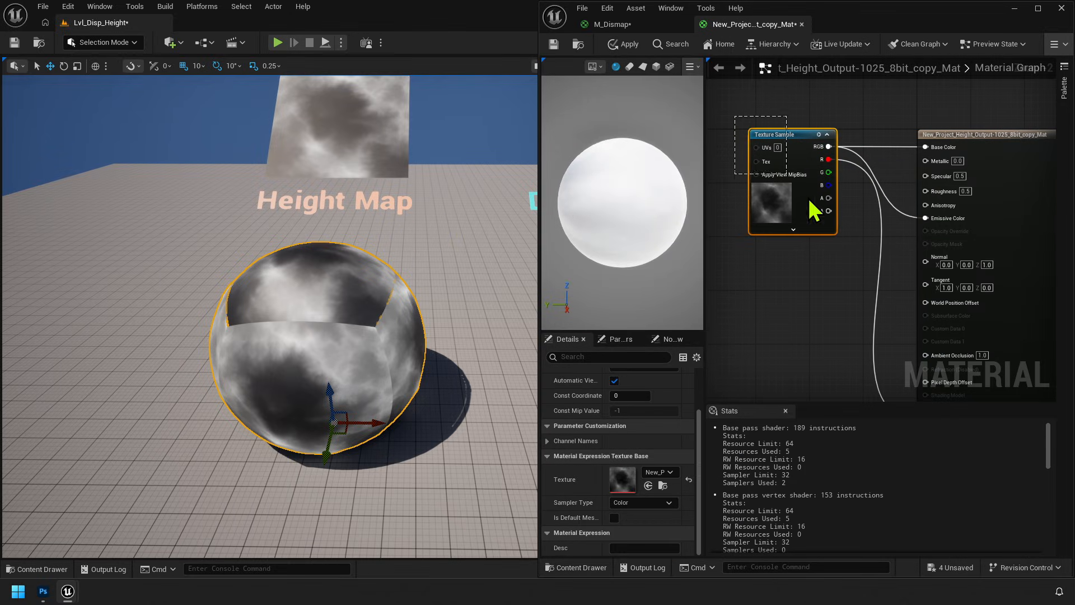
right_click_drag(862, 266, 778, 182)
left_click(896, 273)
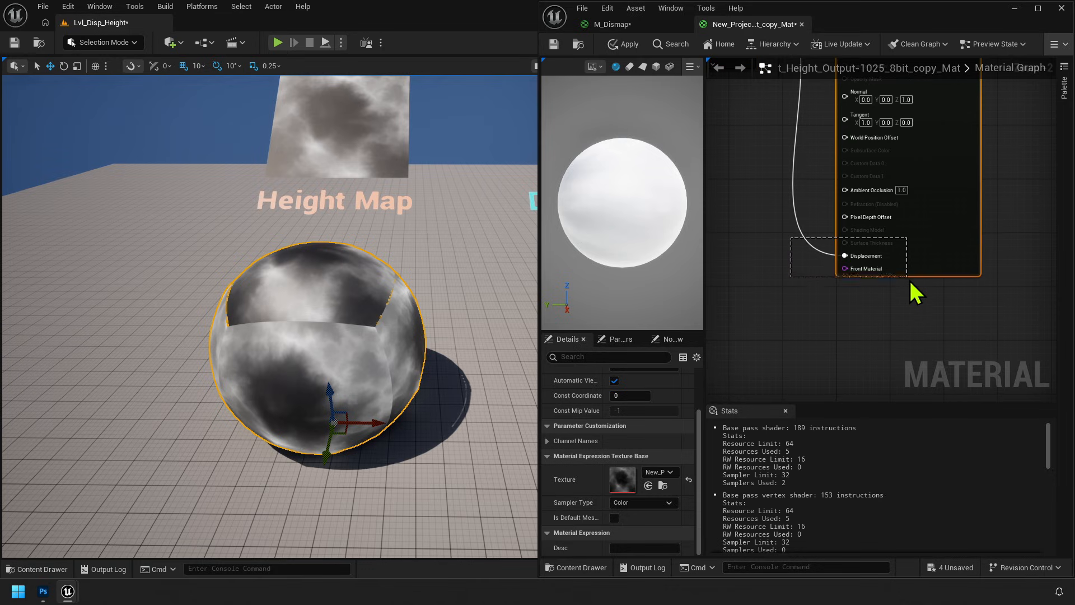
scroll(644, 459, "down", 1)
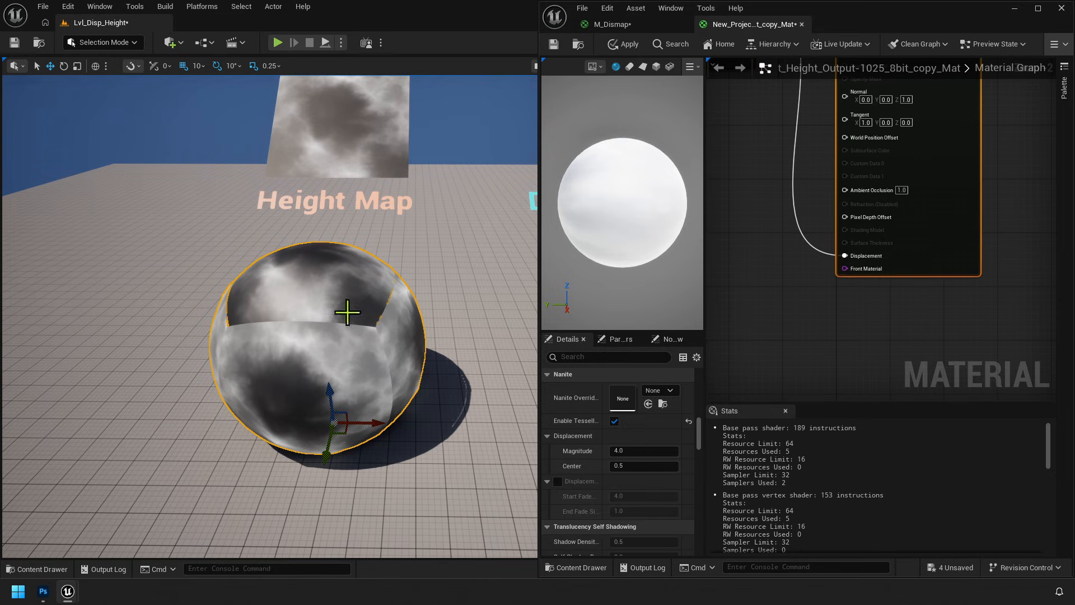
right_click_drag(339, 303, 334, 304)
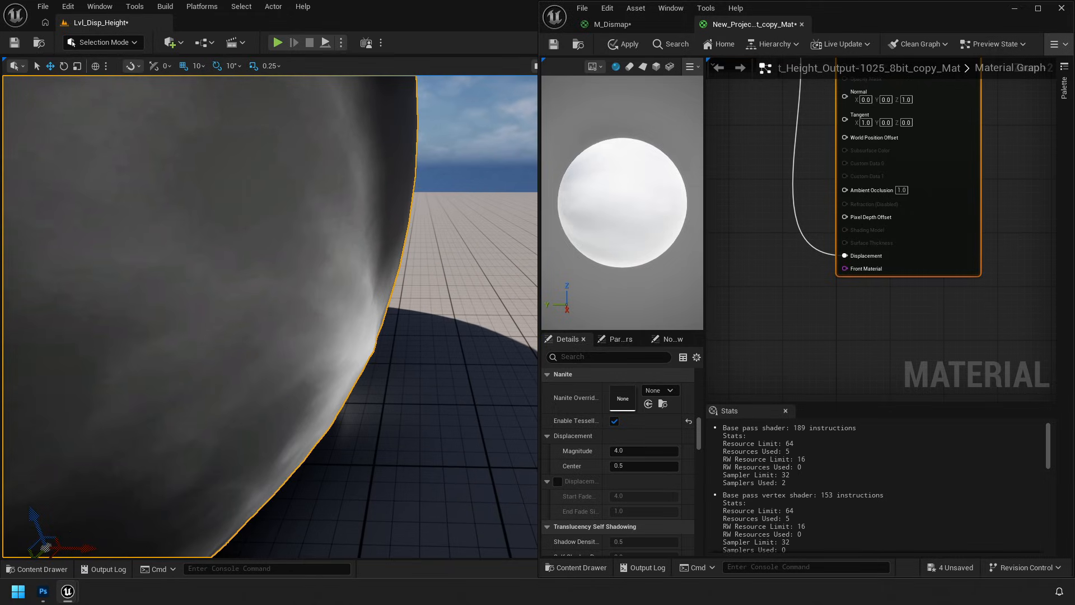
Set the height map material's Nanite displacement magnitude to 32, apply the material and inspect the sphere's displaced surface up close
key("f")
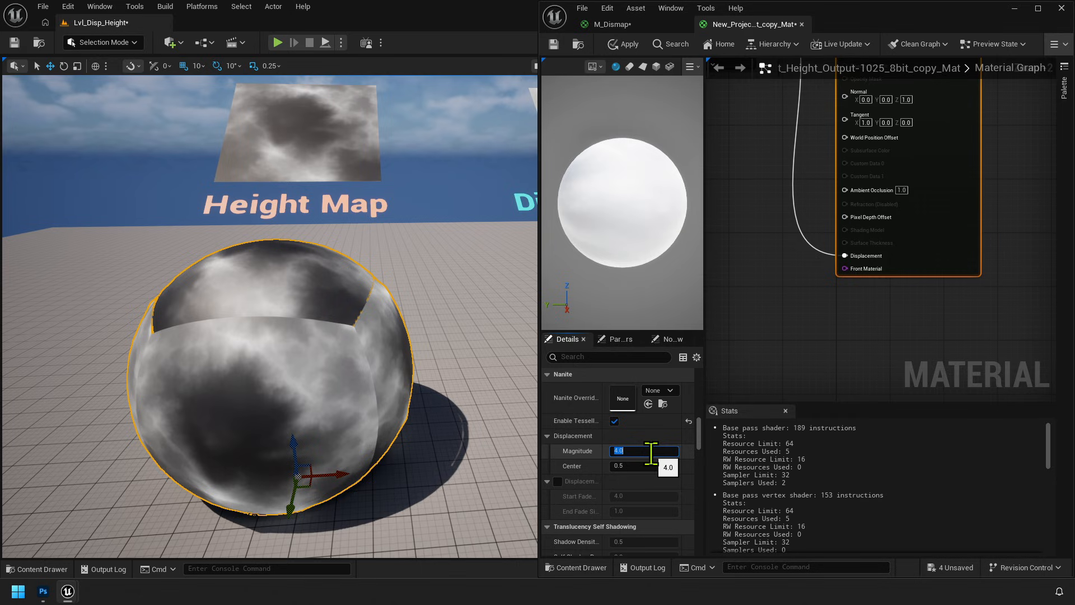
type("32")
key("Return")
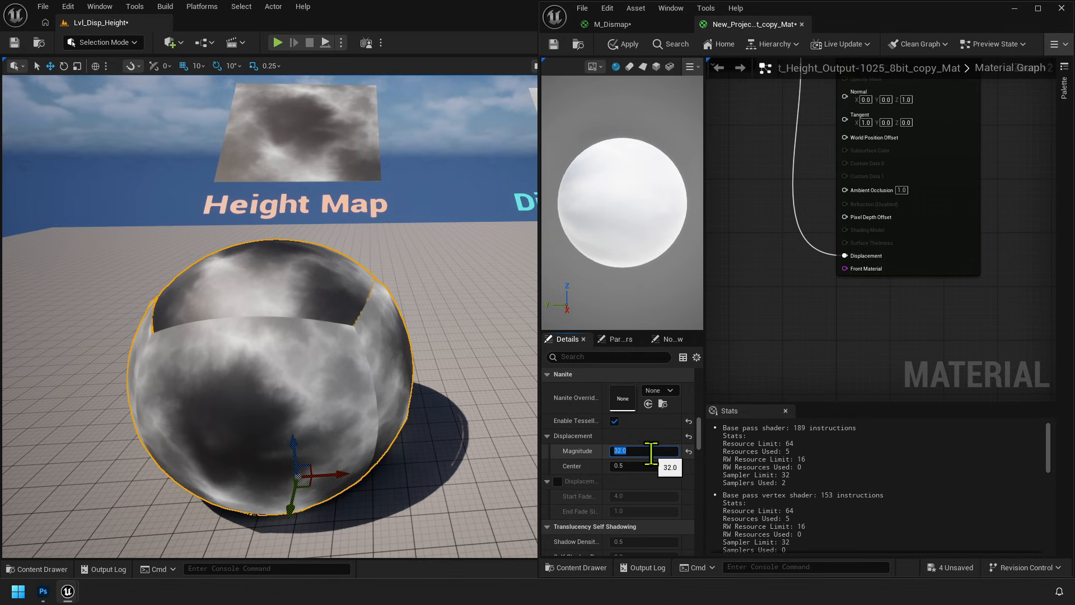
left_click(624, 45)
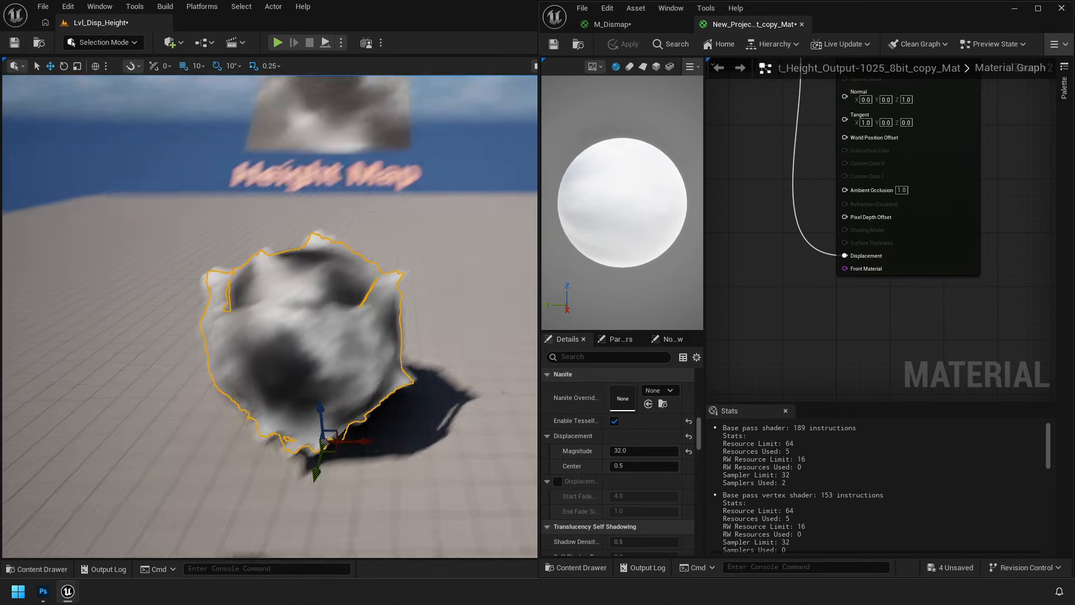
right_click_drag(314, 313, 210, 280)
key("w")
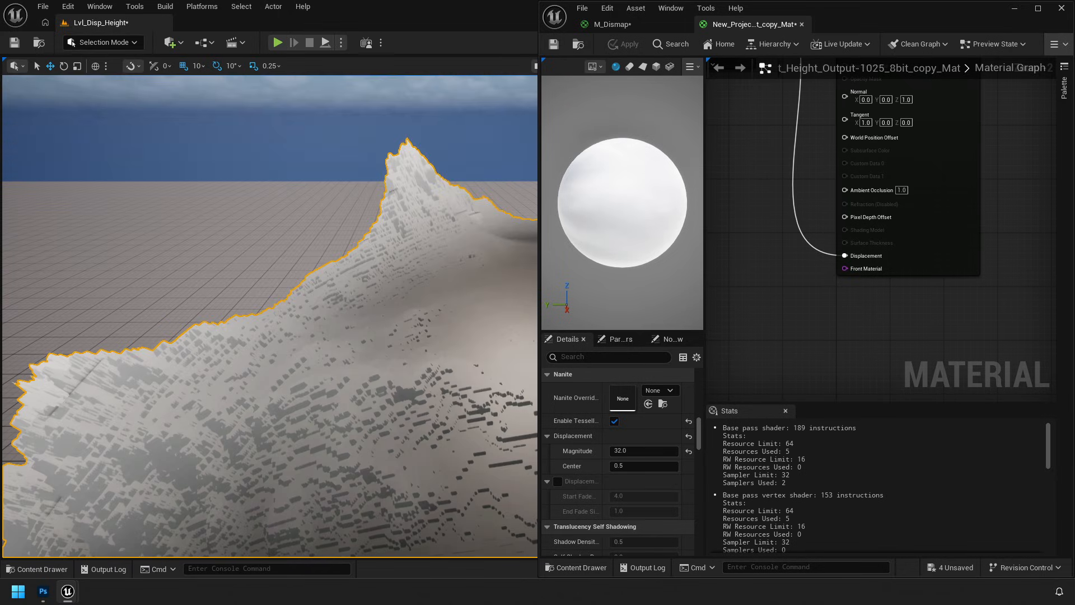
right_click_drag(451, 147, 452, 184)
right_click_drag(392, 260, 365, 267)
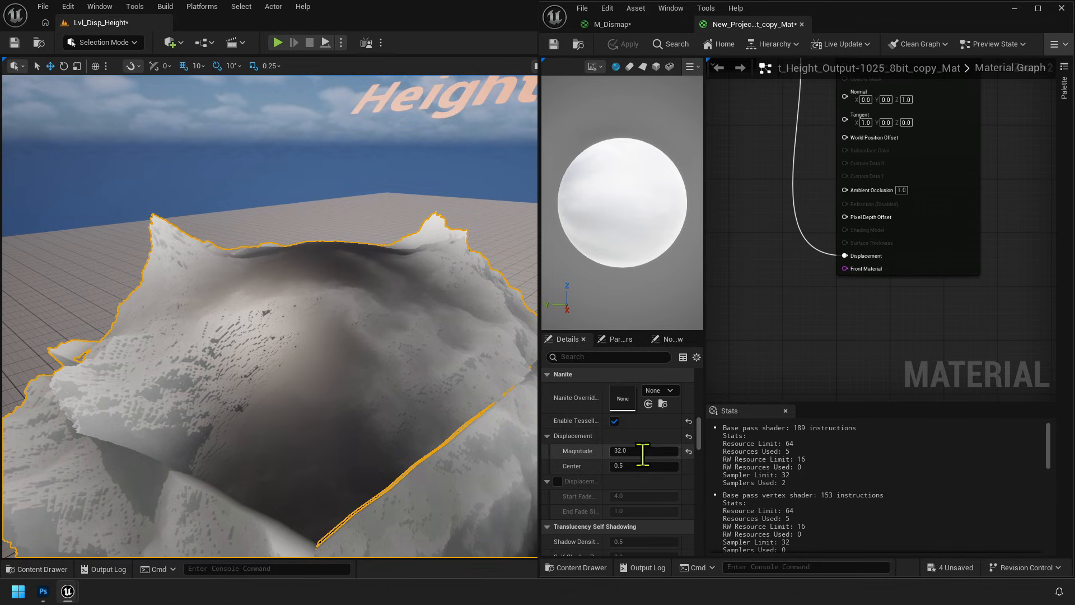
Set the height map material's displacement magnitude to 16, apply the material and view the whole sphere from above
type("16")
key("Return")
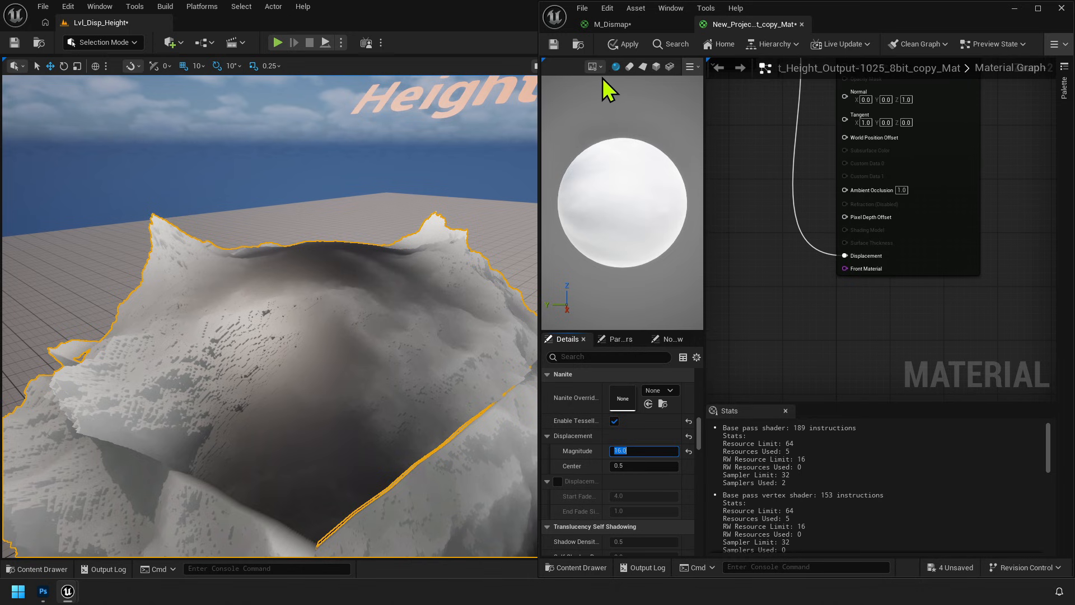
left_click(623, 43)
right_click_drag(240, 240, 252, 278)
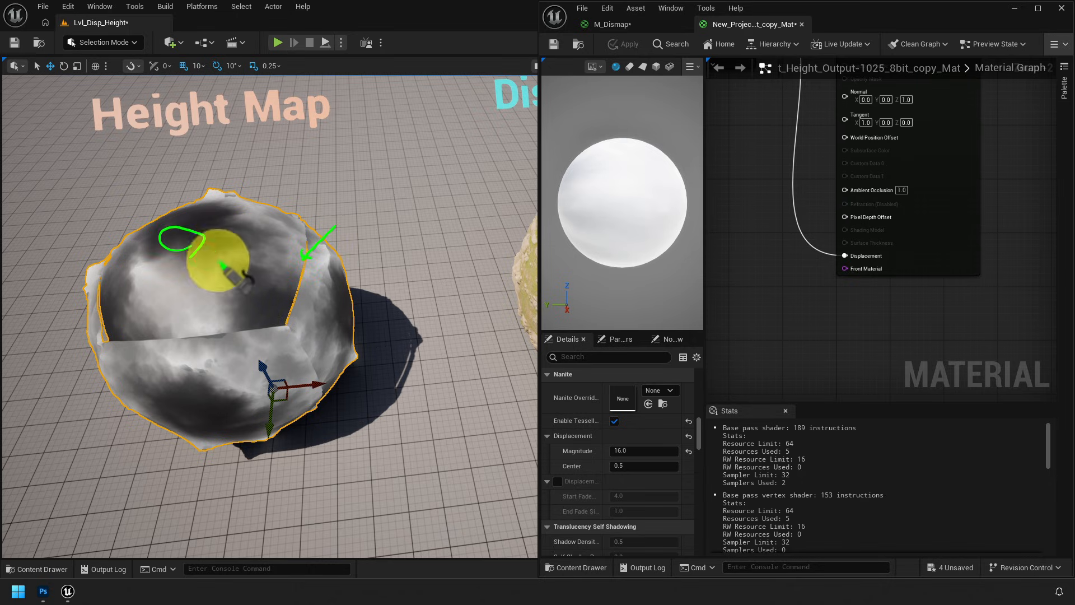
left_click_drag(351, 213, 360, 220)
mouse_move(368, 207)
left_mouse_down()
mouse_move(369, 217)
mouse_move(378, 210)
left_mouse_up()
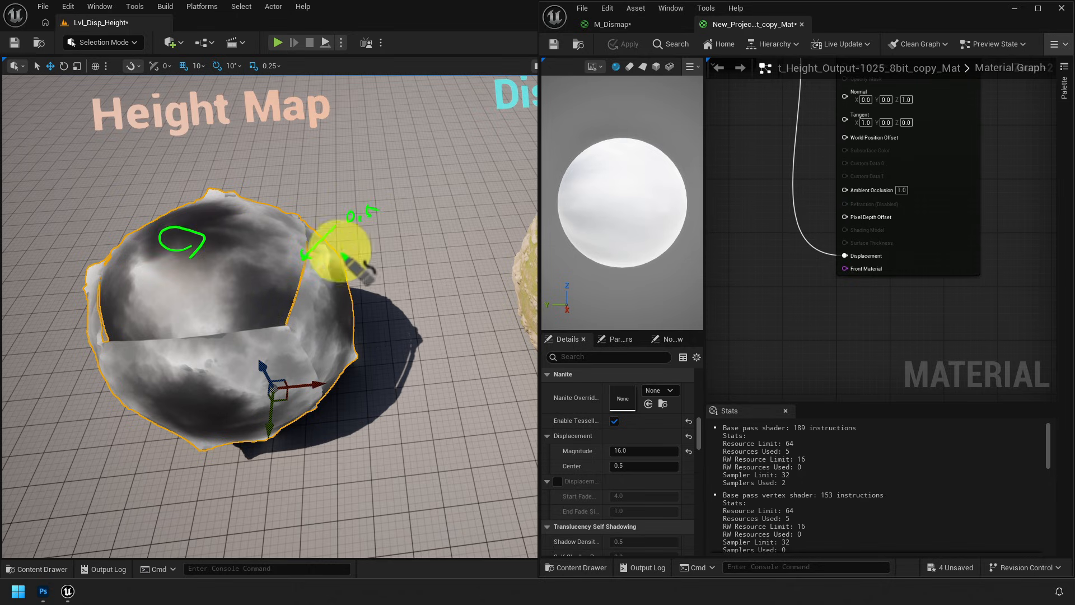
mouse_move(183, 241)
left_mouse_down()
mouse_move(206, 283)
mouse_move(209, 267)
left_mouse_up()
mouse_move(139, 286)
left_mouse_down()
mouse_move(148, 287)
mouse_move(108, 244)
mouse_move(130, 249)
left_mouse_up()
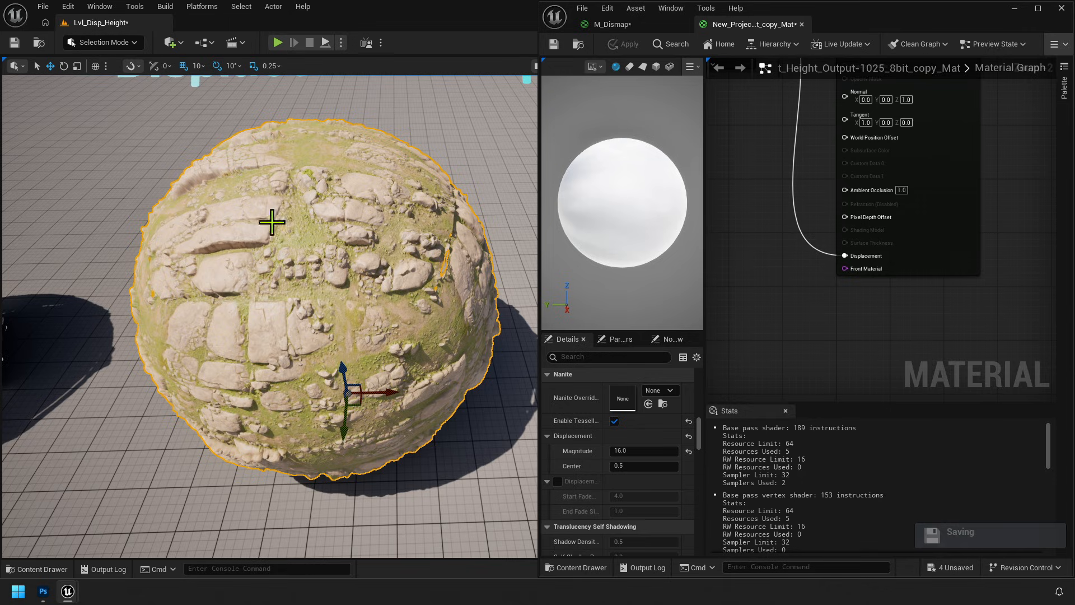
View the height map sphere and the rocky sphere side by side with their map planes
scroll(319, 249, "down", 1)
right_click_drag(269, 314, 252, 281)
right_click_drag(454, 240, 448, 230)
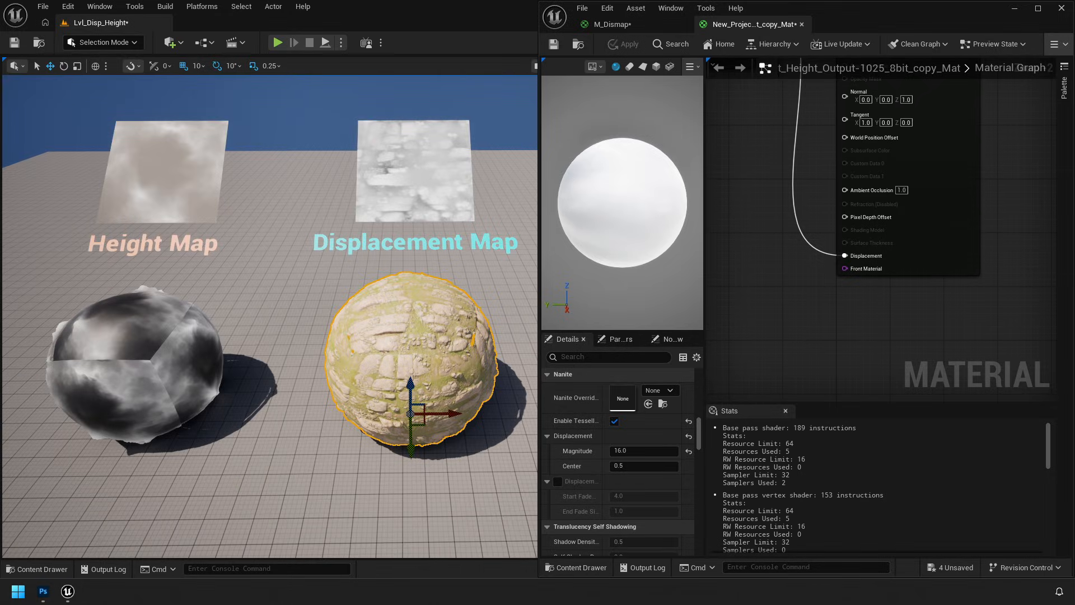
mouse_move(584, 431)
left_mouse_down()
mouse_move(582, 411)
mouse_move(572, 429)
left_mouse_up()
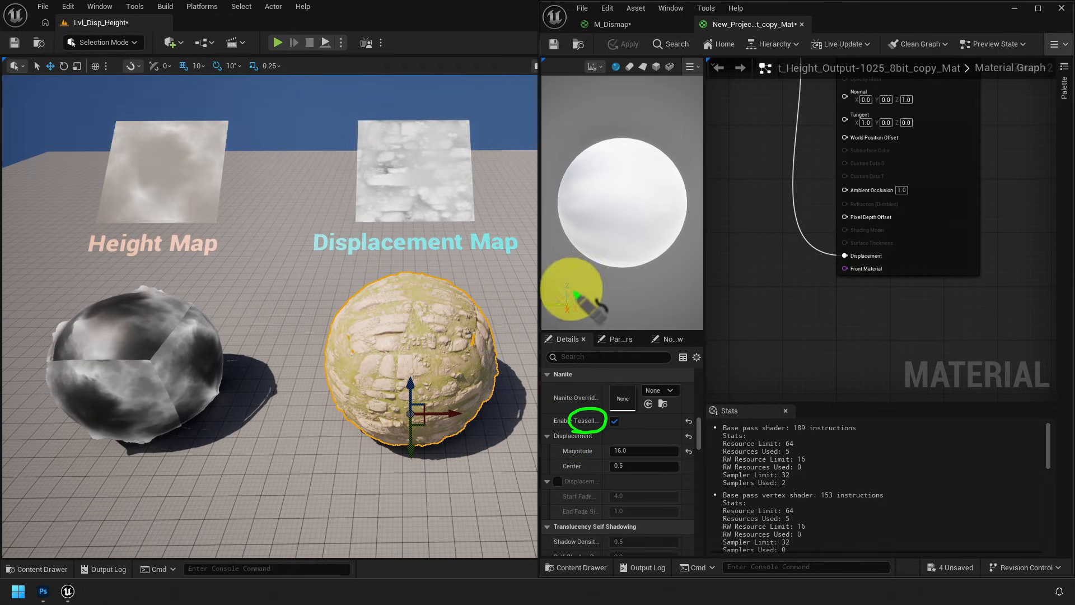
mouse_move(577, 293)
left_mouse_down()
mouse_move(681, 287)
mouse_move(682, 301)
left_mouse_up()
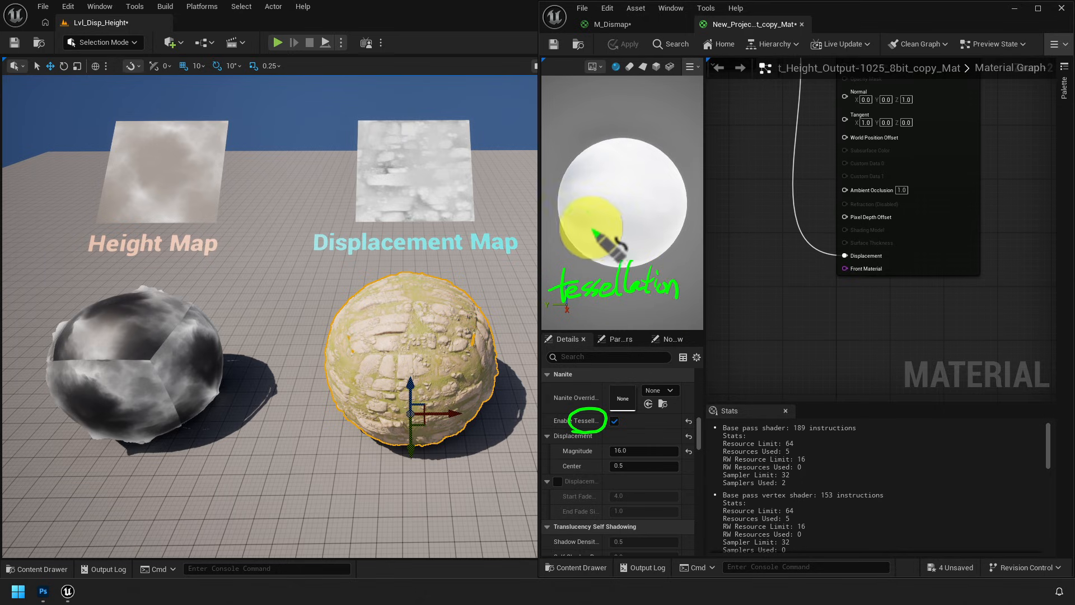
mouse_move(588, 221)
left_mouse_down()
mouse_move(634, 216)
mouse_move(642, 227)
left_mouse_up()
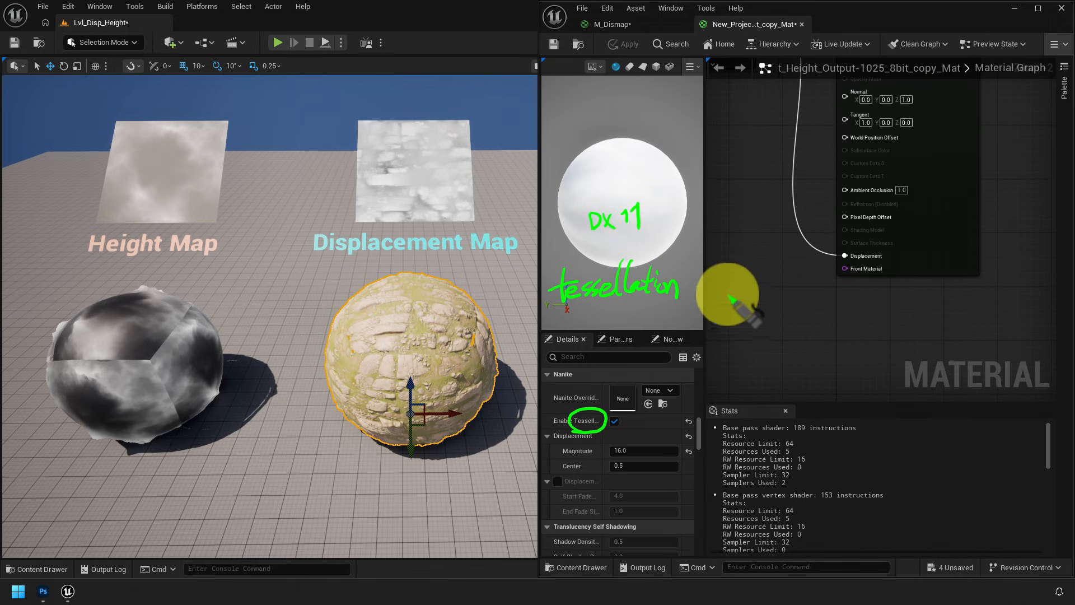
mouse_move(735, 267)
left_mouse_down()
mouse_move(737, 297)
mouse_move(787, 321)
left_mouse_up()
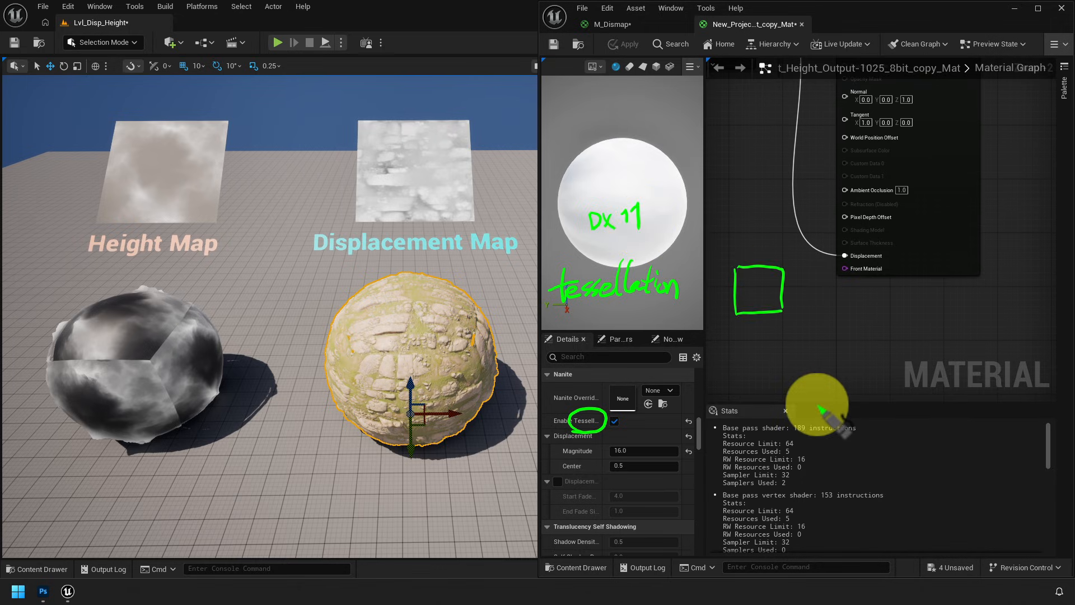
mouse_move(826, 267)
left_mouse_down()
mouse_move(867, 295)
mouse_move(974, 259)
mouse_move(935, 301)
mouse_move(984, 289)
left_mouse_up()
left_click_drag(956, 262, 959, 313)
left_click_drag(793, 290, 812, 291)
left_click_drag(807, 286, 807, 295)
mouse_move(876, 290)
left_mouse_down()
mouse_move(907, 291)
mouse_move(895, 296)
left_mouse_up()
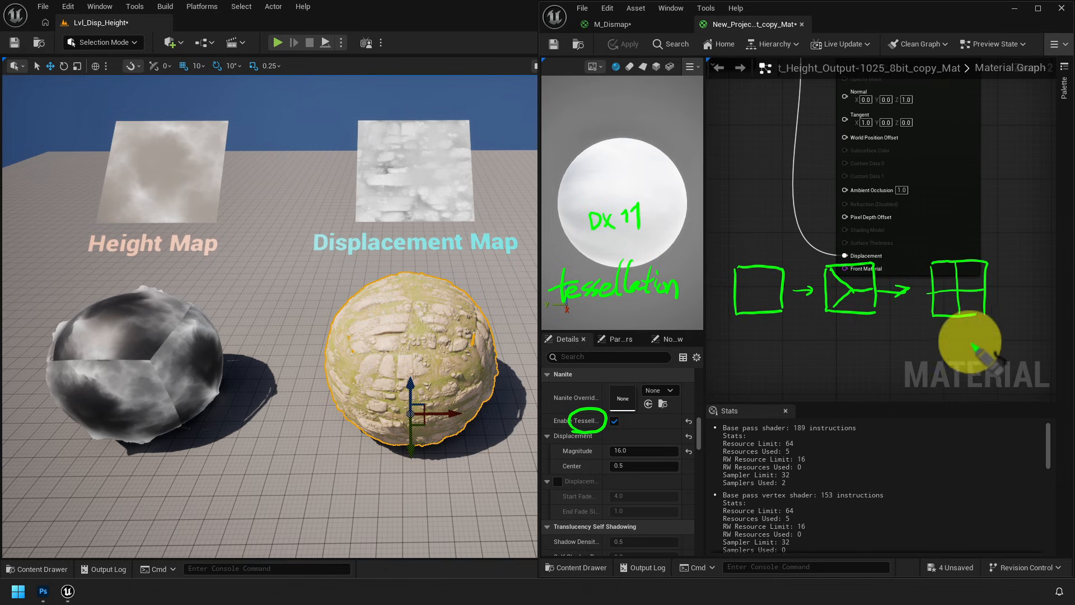
left_click_drag(972, 346, 942, 355)
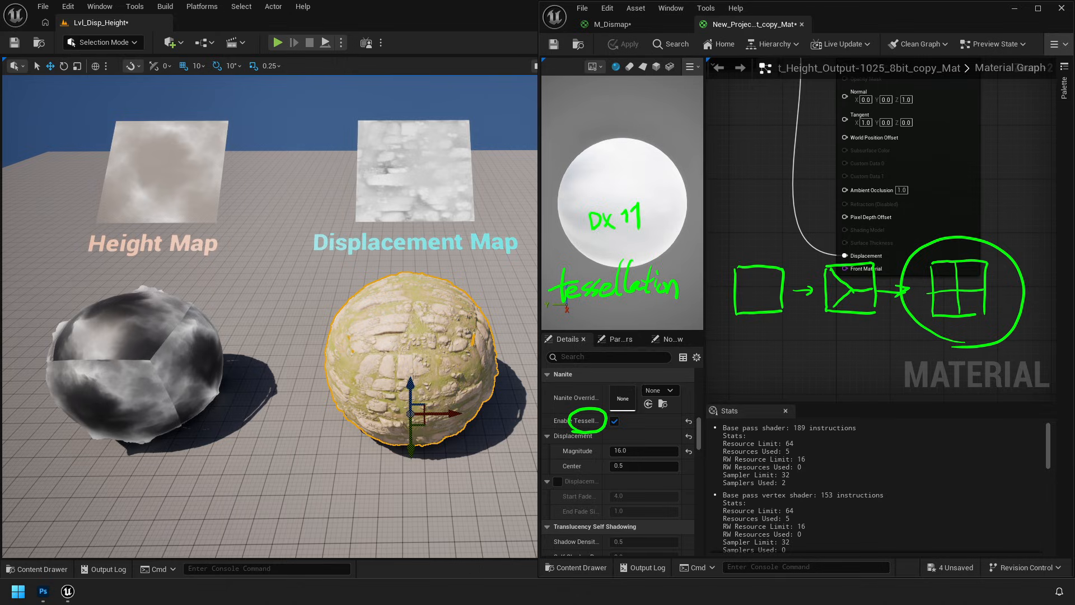
Examine the rocky sphere's displaced surface on its own and compare it with the height map sphere
key("Escape")
key("s")
mouse_move(359, 336)
right_mouse_down()
mouse_move(430, 340)
mouse_move(446, 305)
mouse_move(443, 333)
mouse_move(437, 314)
right_mouse_up()
key("s")
key("Escape")
key("w")
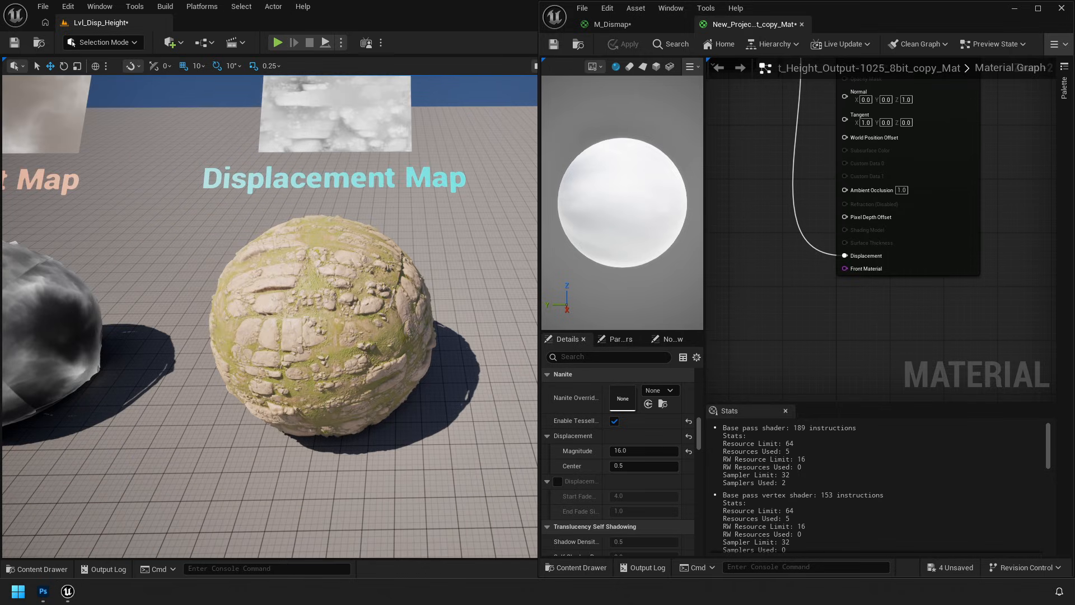
mouse_move(125, 421)
left_mouse_down()
mouse_move(143, 445)
mouse_move(183, 441)
mouse_move(168, 426)
mouse_move(118, 480)
left_mouse_up()
key("Escape")
key("s")
right_click_drag(269, 316, 222, 313)
key("d")
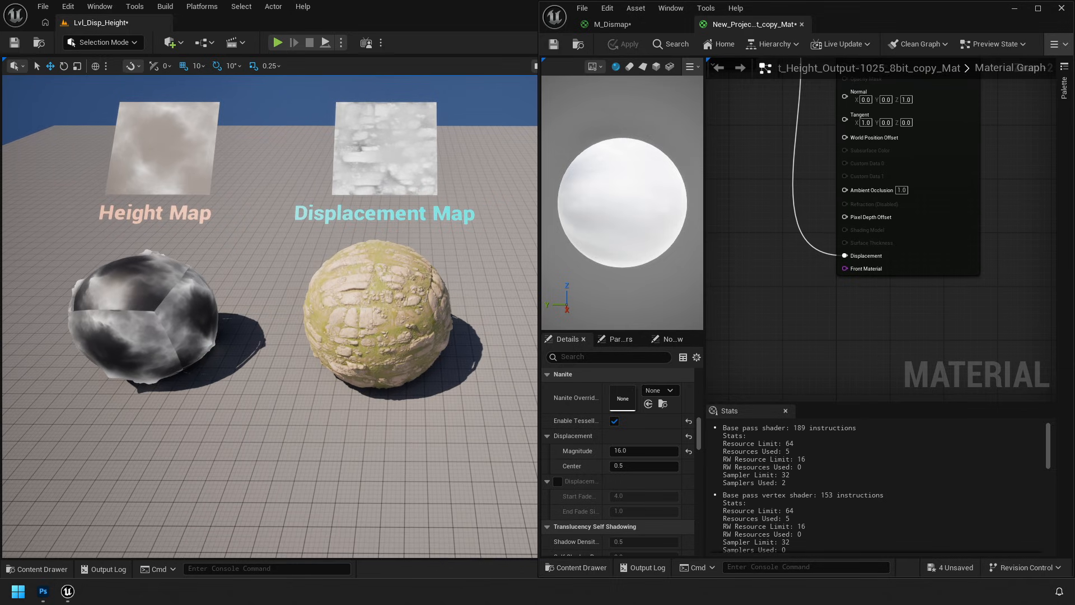
left_click_drag(360, 422, 359, 458)
left_click_drag(347, 440, 368, 437)
mouse_move(365, 447)
left_mouse_down()
mouse_move(403, 440)
mouse_move(493, 453)
left_mouse_up()
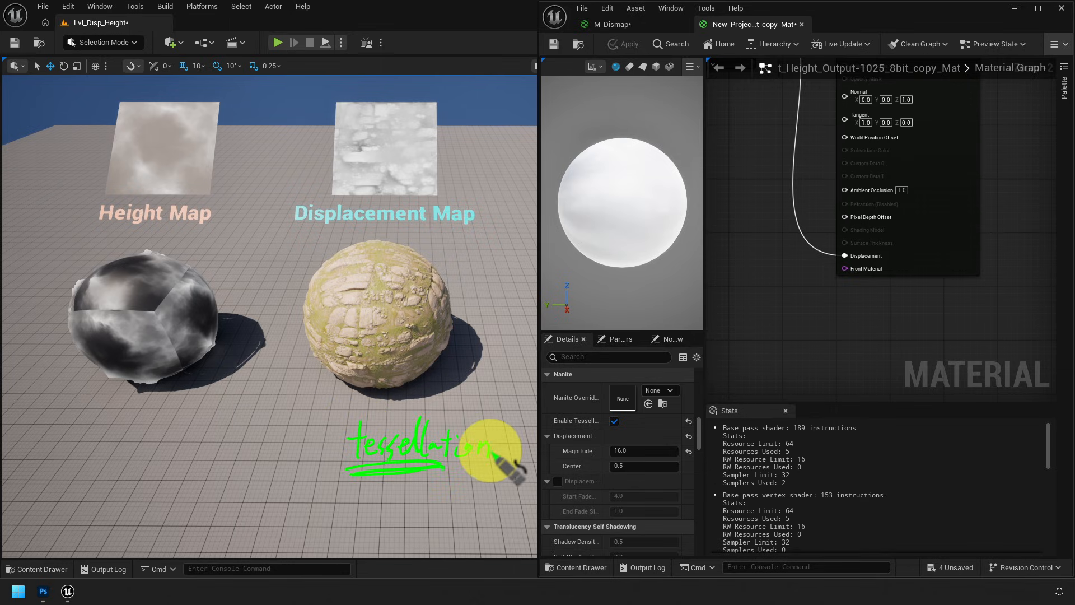
left_click_drag(331, 449, 318, 383)
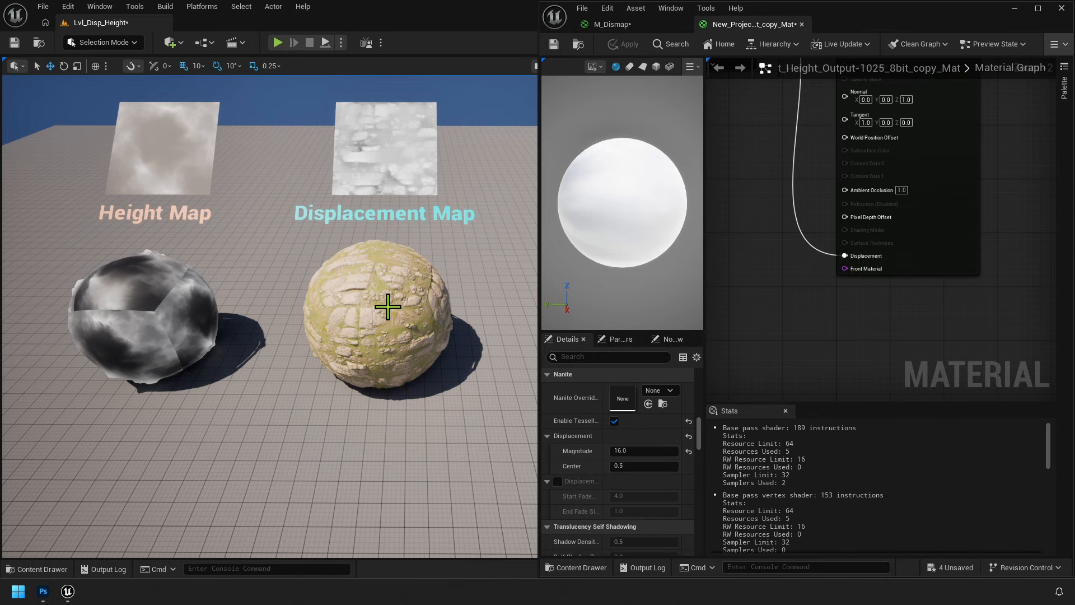
Inspect the raised stones and grassy areas of the rocky sphere's displaced surface at close range
right_click_drag(388, 307, 386, 280)
key("w")
key("w")
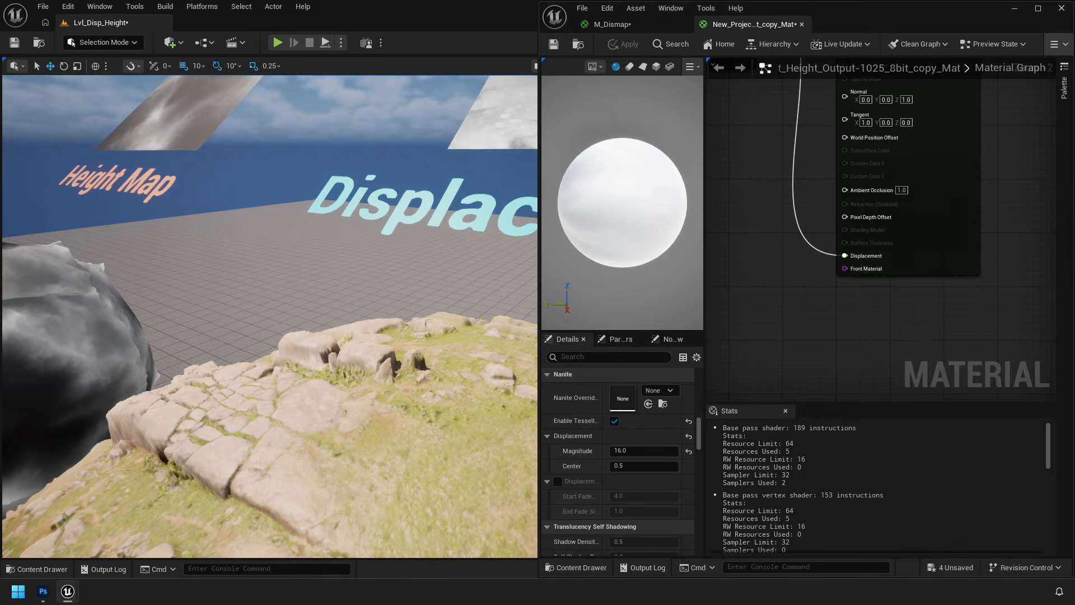
right_click_drag(319, 385, 319, 414)
key("w")
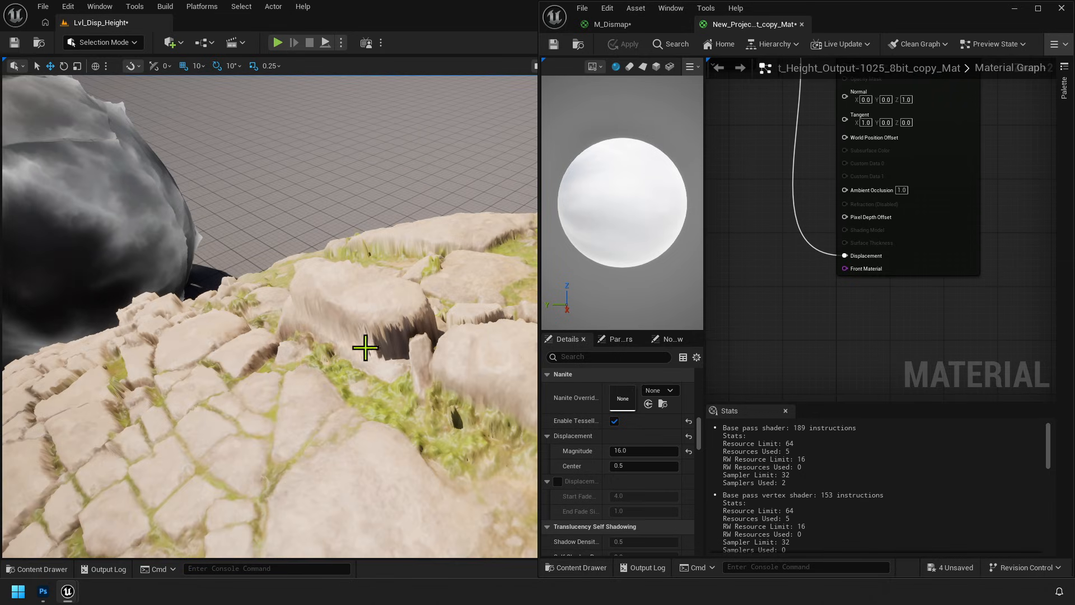
key("s")
right_click_drag(372, 354, 373, 322)
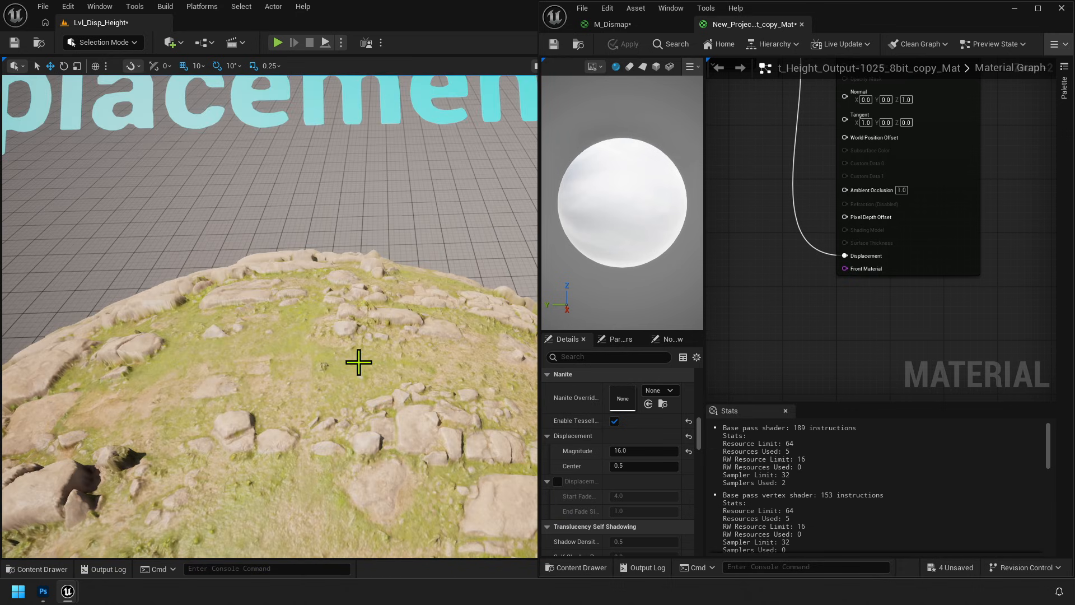
Switch to Poly Haven's terrain textures and mark the uneven outlines of the mossy brick, pebble, gravel and mossy rock spheres with the annotation pen
right_click_drag(356, 353, 356, 362)
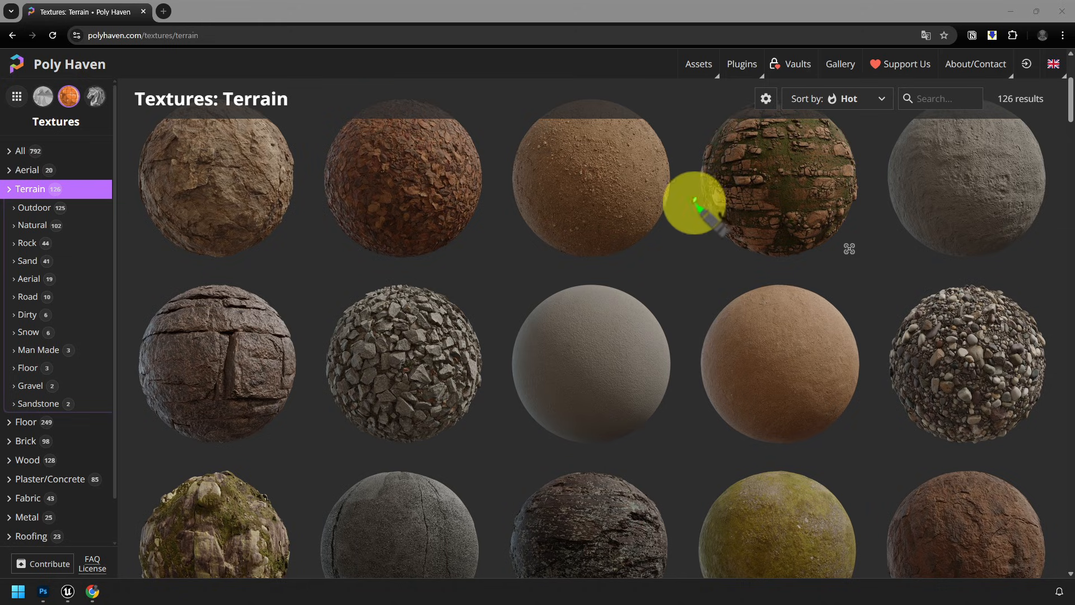
left_click_drag(695, 199, 735, 250)
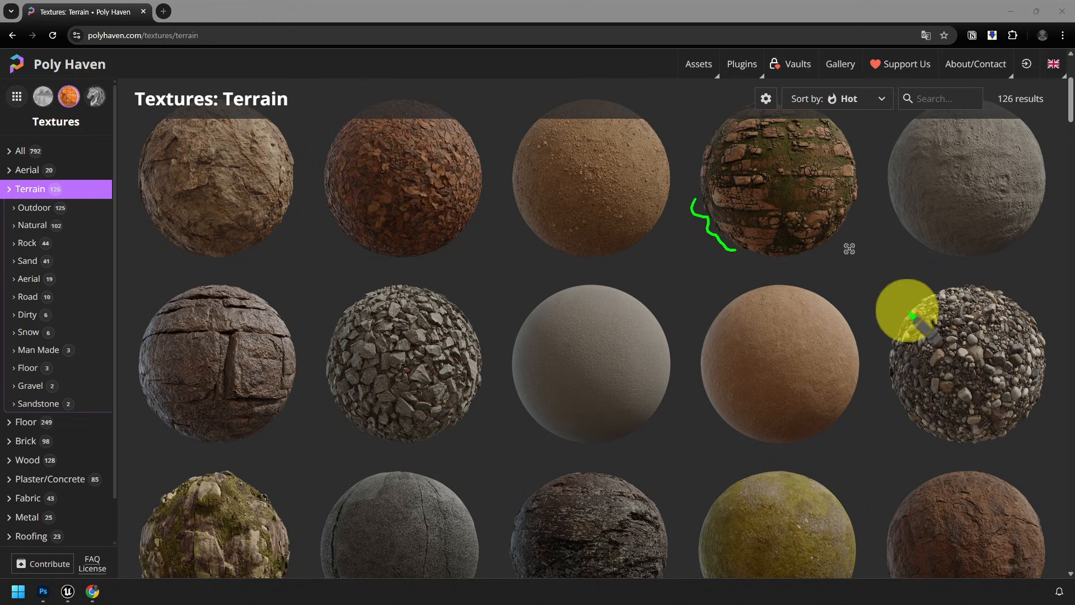
mouse_move(907, 309)
left_mouse_down()
mouse_move(926, 290)
mouse_move(1029, 305)
left_mouse_up()
left_click_drag(328, 394, 352, 430)
mouse_move(150, 503)
left_mouse_down()
mouse_move(230, 459)
mouse_move(268, 482)
left_mouse_up()
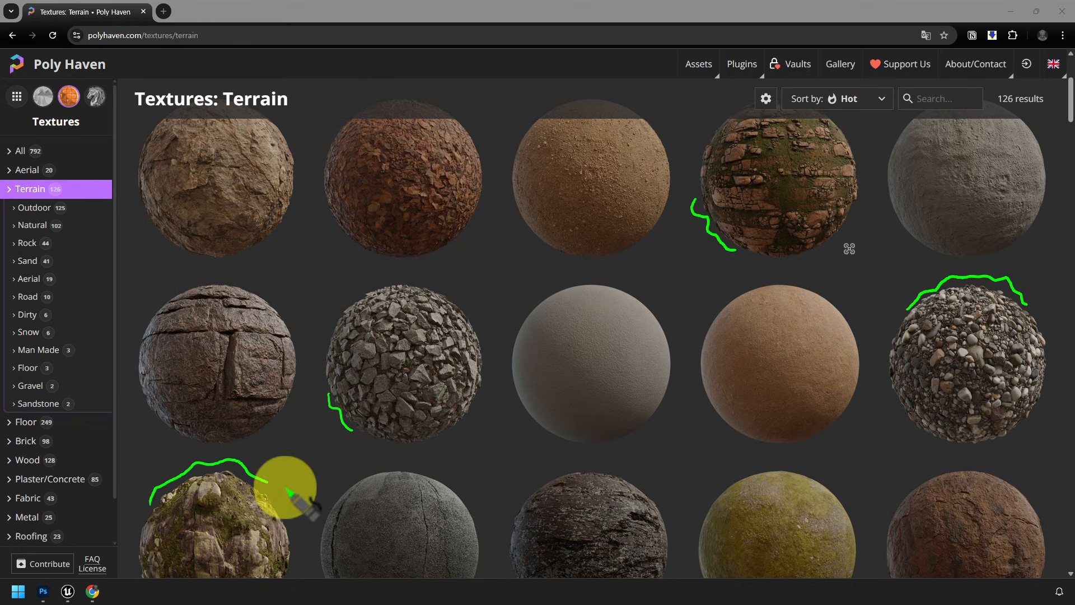
mouse_move(464, 277)
left_mouse_down()
mouse_move(493, 283)
mouse_move(504, 324)
mouse_move(521, 336)
mouse_move(554, 344)
mouse_move(567, 323)
mouse_move(550, 362)
left_mouse_up()
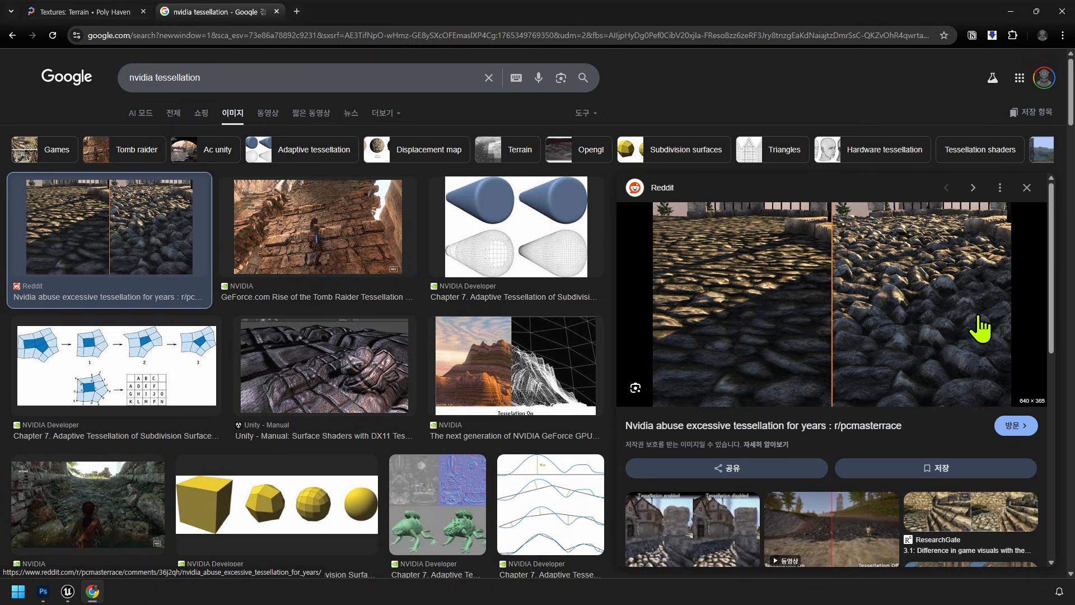
Search Google Images for "zbrush vector displacement map" and open the Reallusion result on using vector displacement maps
double_click(264, 79)
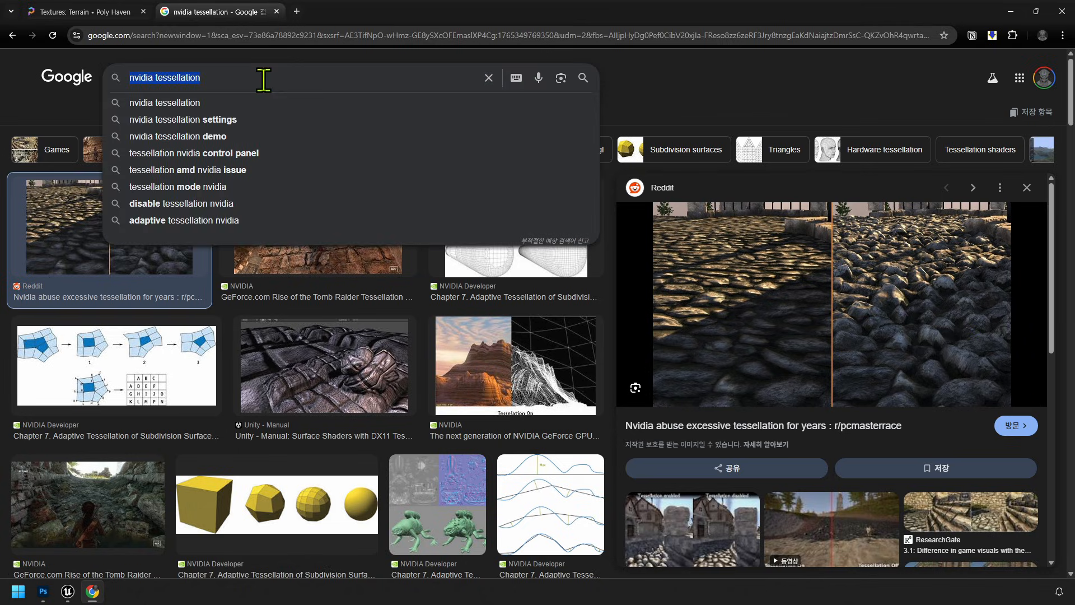
type("zbrush vector")
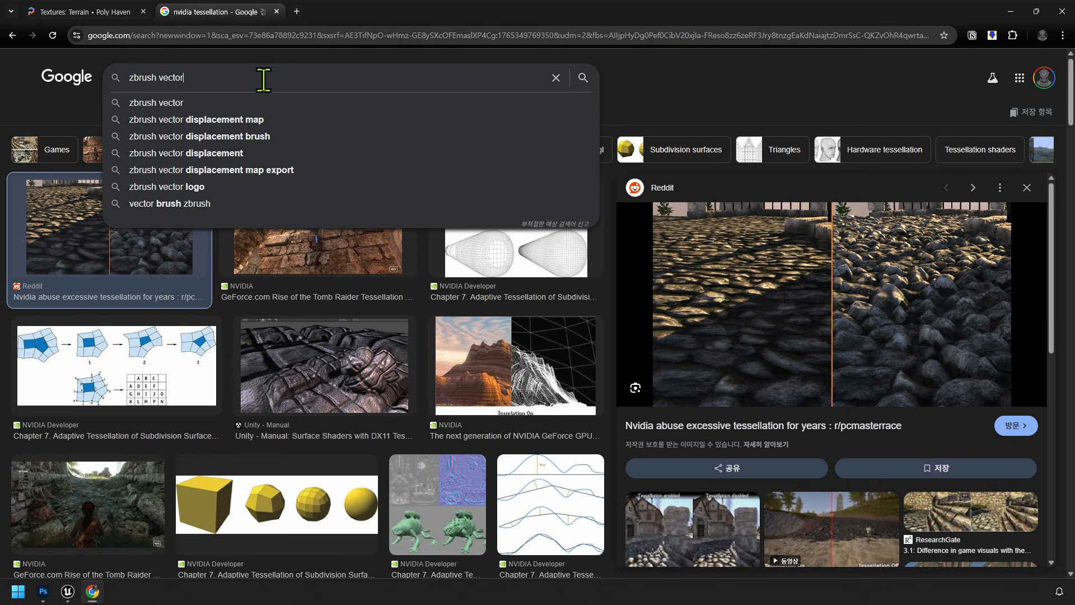
type(" displacement map")
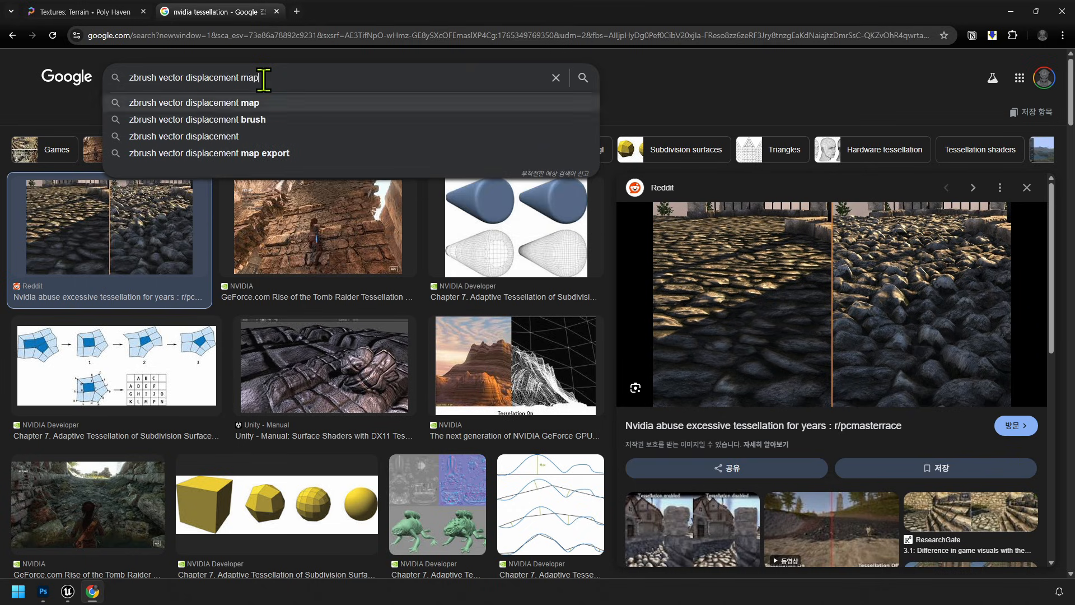
key("Return")
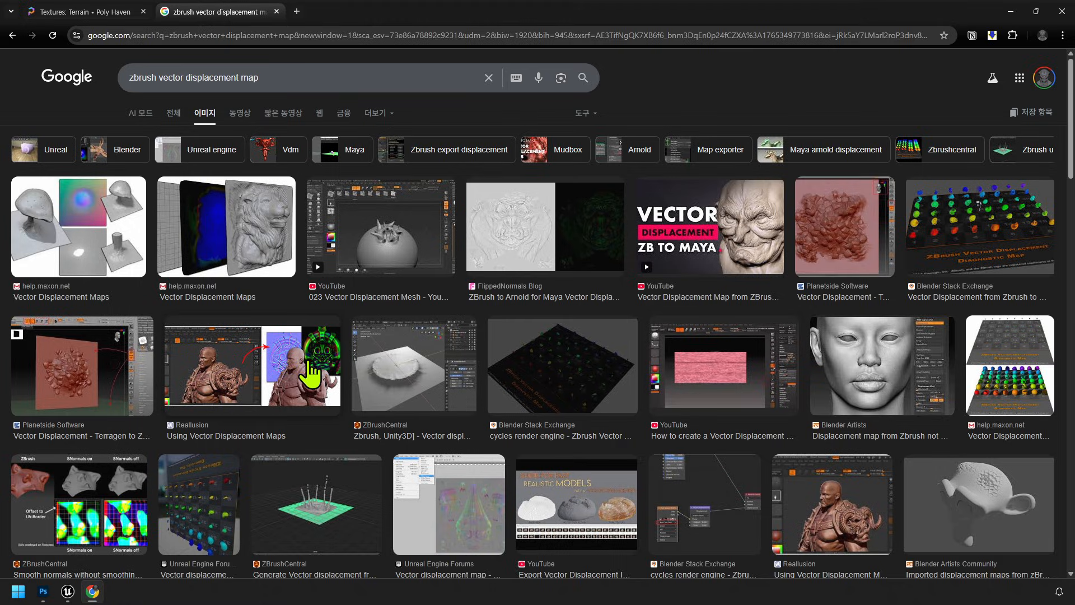
left_click(309, 374)
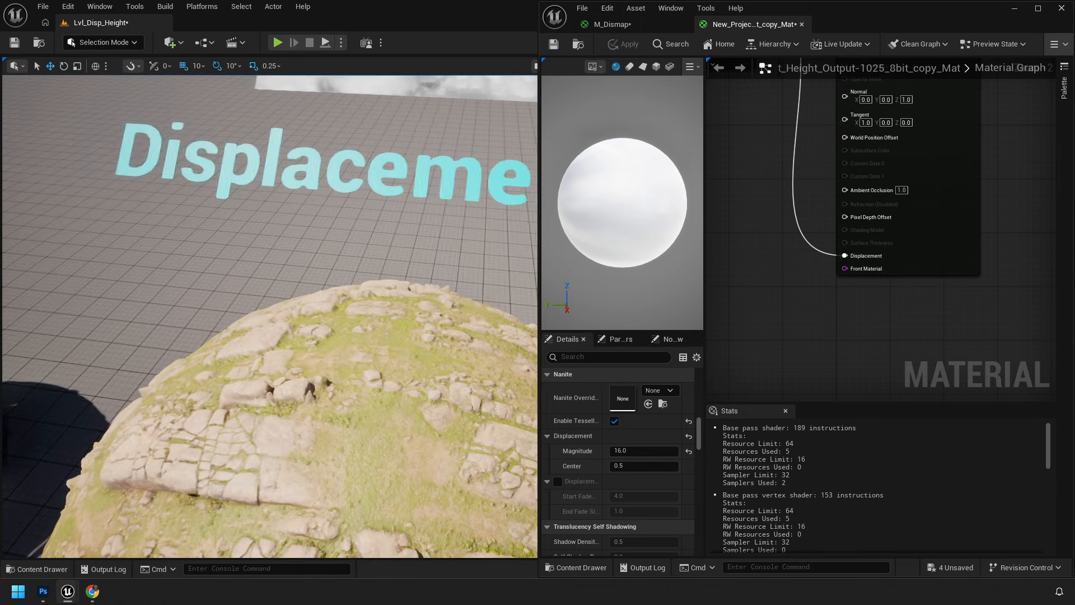
Return to the rocky sphere in Unreal Editor and annotate its curved base surface, outward and inward displacement arrows, and stone edges with circles
key("w")
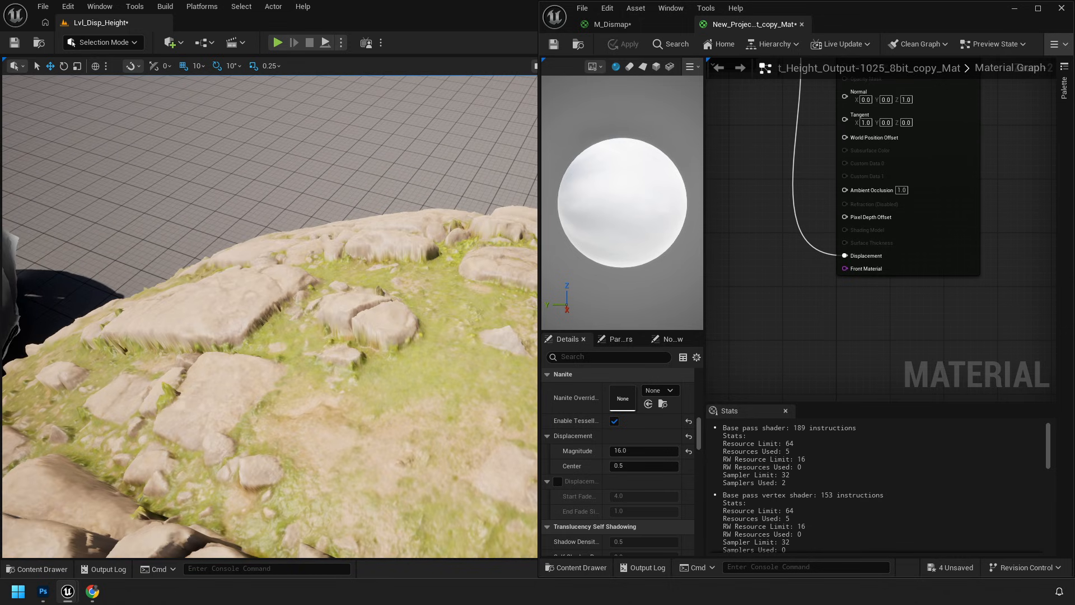
mouse_move(76, 450)
left_mouse_down()
mouse_move(336, 308)
mouse_move(451, 262)
left_mouse_up()
mouse_move(229, 345)
left_mouse_down()
mouse_move(174, 224)
mouse_move(197, 228)
left_mouse_up()
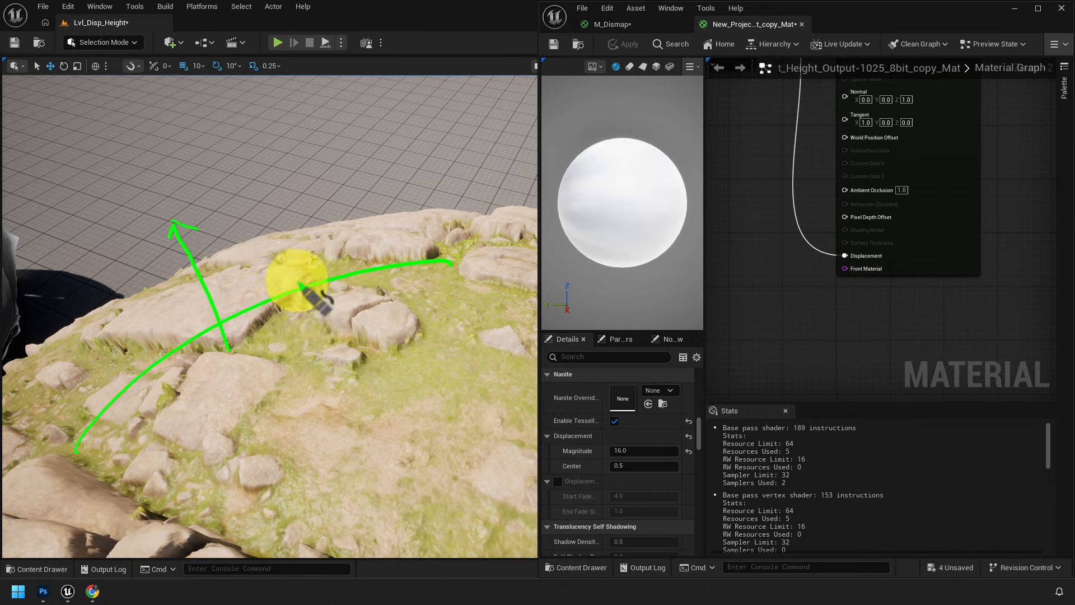
mouse_move(296, 280)
left_mouse_down()
mouse_move(319, 372)
mouse_move(339, 330)
left_mouse_up()
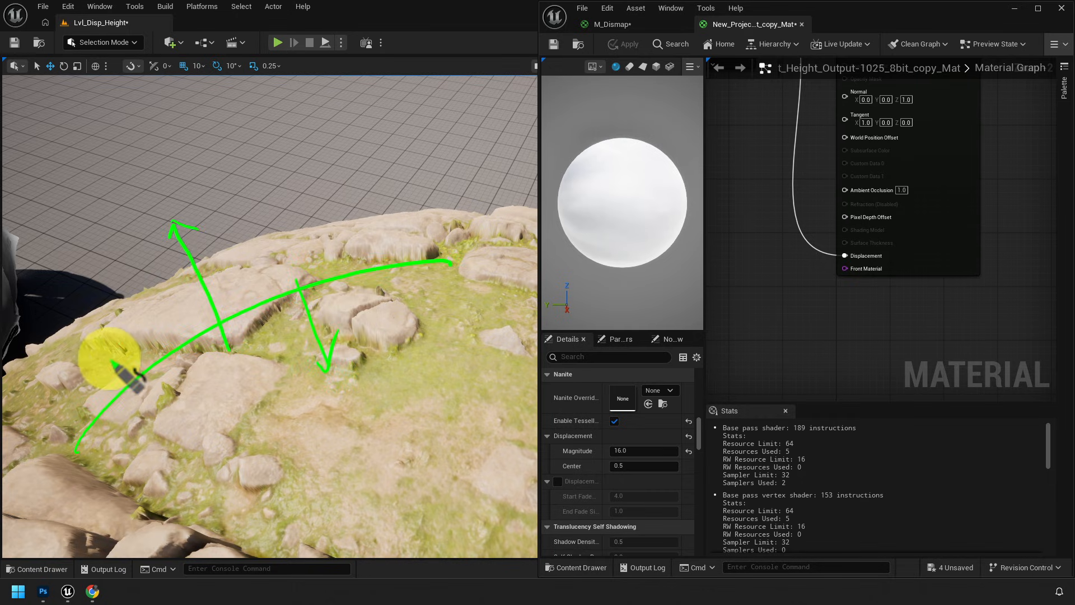
mouse_move(108, 360)
left_mouse_down()
mouse_move(96, 329)
mouse_move(114, 357)
left_mouse_up()
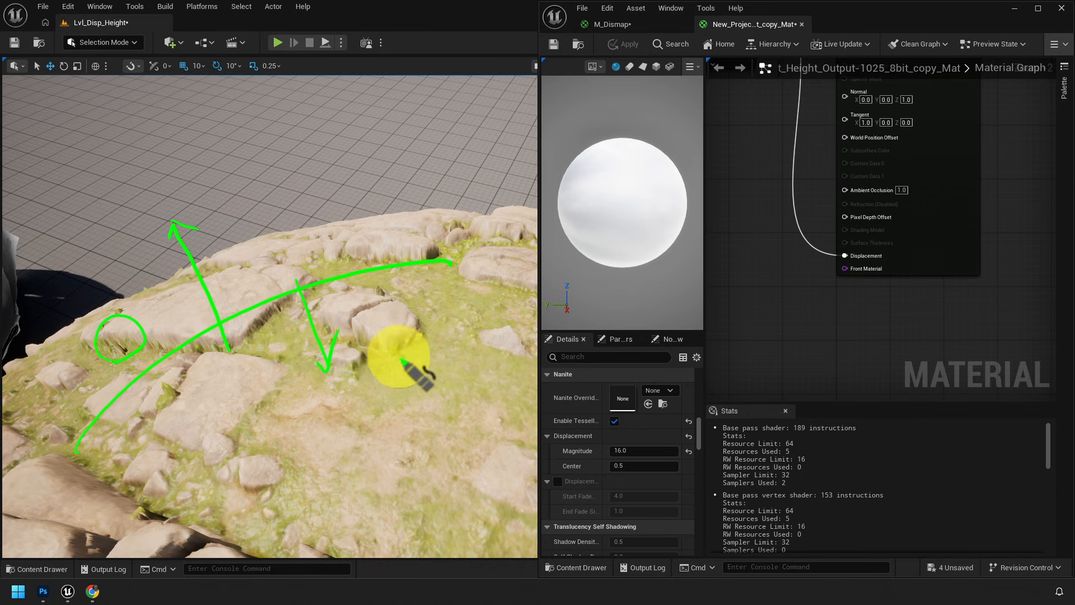
left_click_drag(394, 360, 369, 361)
left_click_drag(470, 278, 460, 321)
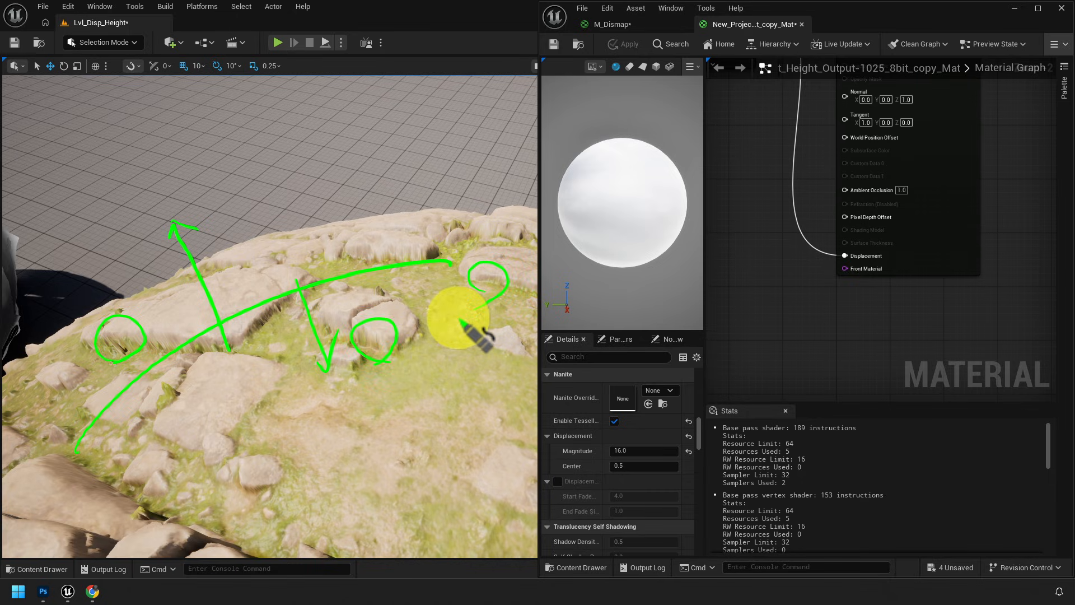
Sketch a flat baseline above the rocky sphere with up and down arrows, a raised block and a sunken recess
left_click_drag(318, 194, 481, 183)
mouse_move(382, 187)
left_mouse_down()
mouse_move(371, 106)
mouse_move(386, 109)
left_mouse_up()
left_click_drag(427, 189, 429, 230)
left_click_drag(424, 220, 437, 216)
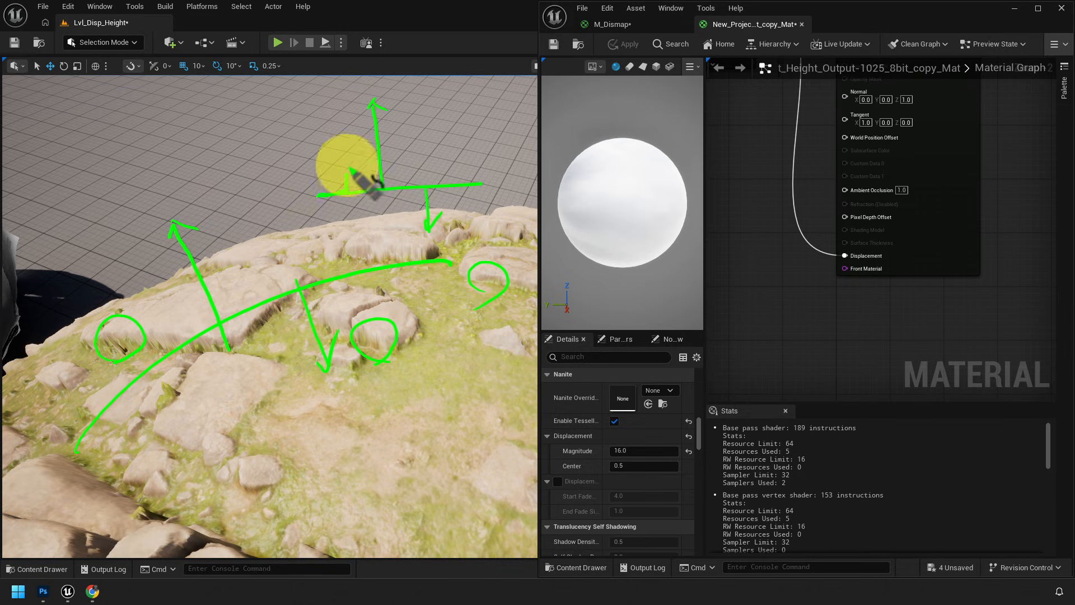
mouse_move(345, 194)
left_mouse_down()
mouse_move(367, 73)
mouse_move(448, 168)
mouse_move(465, 273)
mouse_move(521, 188)
left_mouse_up()
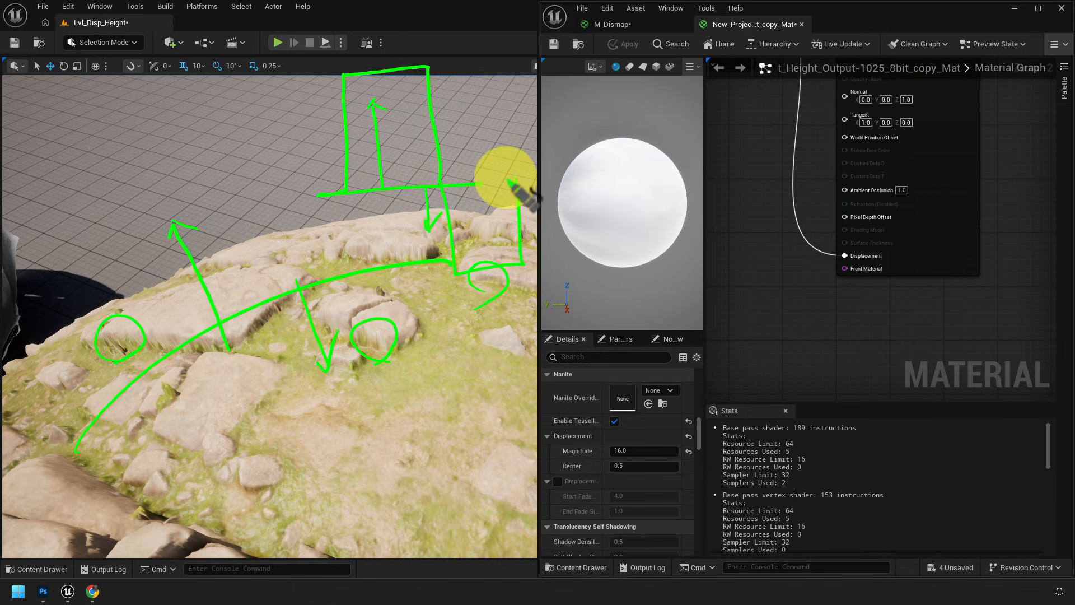
Write a circled "Vec Disp" note over the material graph and sketch an overhanging mushroom profile labelled "3D" beside it
mouse_move(726, 227)
left_mouse_down()
mouse_move(745, 217)
mouse_move(761, 247)
left_mouse_up()
mouse_move(770, 234)
left_mouse_down()
mouse_move(737, 292)
mouse_move(761, 303)
mouse_move(721, 311)
left_mouse_up()
mouse_move(809, 292)
left_mouse_down()
mouse_move(821, 307)
mouse_move(811, 315)
left_mouse_up()
mouse_move(834, 292)
left_mouse_down()
mouse_move(900, 307)
mouse_move(883, 314)
left_mouse_up()
mouse_move(772, 421)
left_mouse_down()
mouse_move(1008, 308)
mouse_move(996, 324)
mouse_move(1007, 355)
mouse_move(1026, 357)
mouse_move(1023, 395)
left_mouse_up()
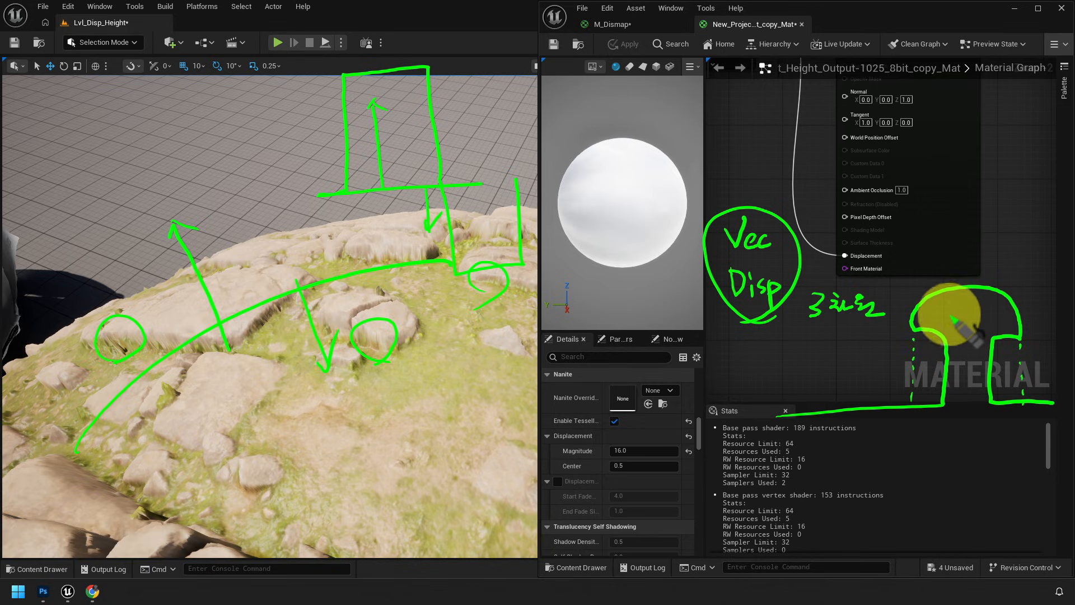
mouse_move(951, 308)
left_mouse_down()
mouse_move(955, 326)
mouse_move(970, 327)
left_mouse_up()
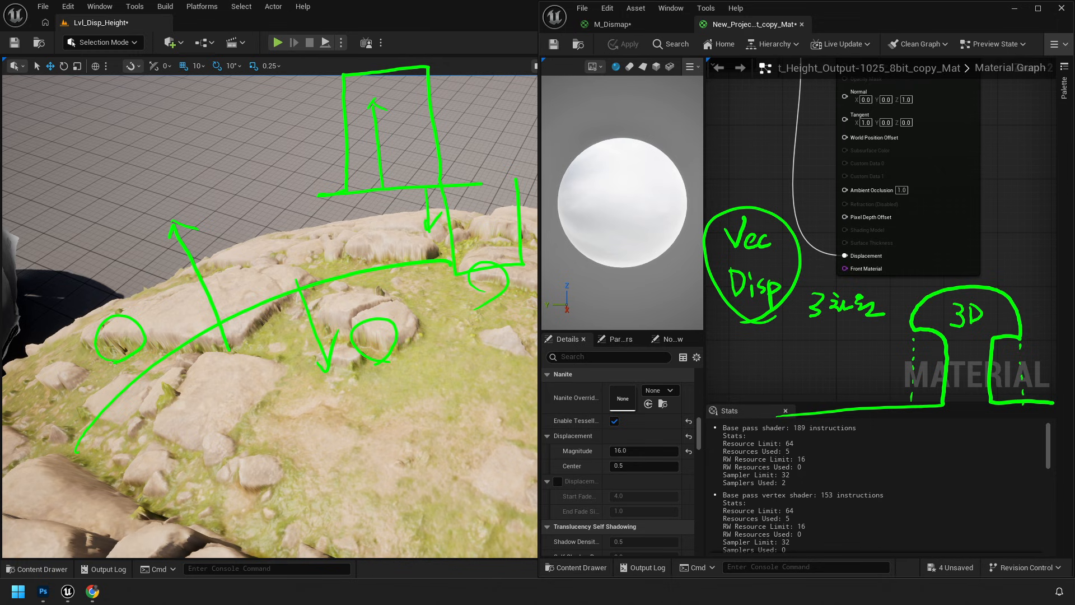
Switch to the browser, enlarge the help.maxon.net mushroom example of vector displacement maps, and minimize the browser after viewing it
left_click(93, 593)
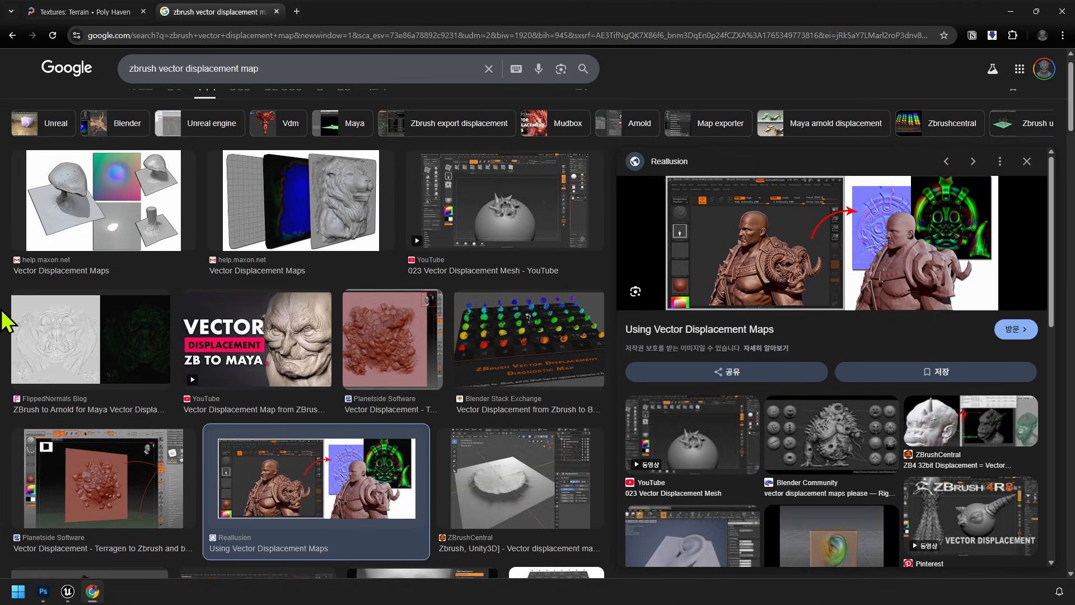
left_click(115, 215)
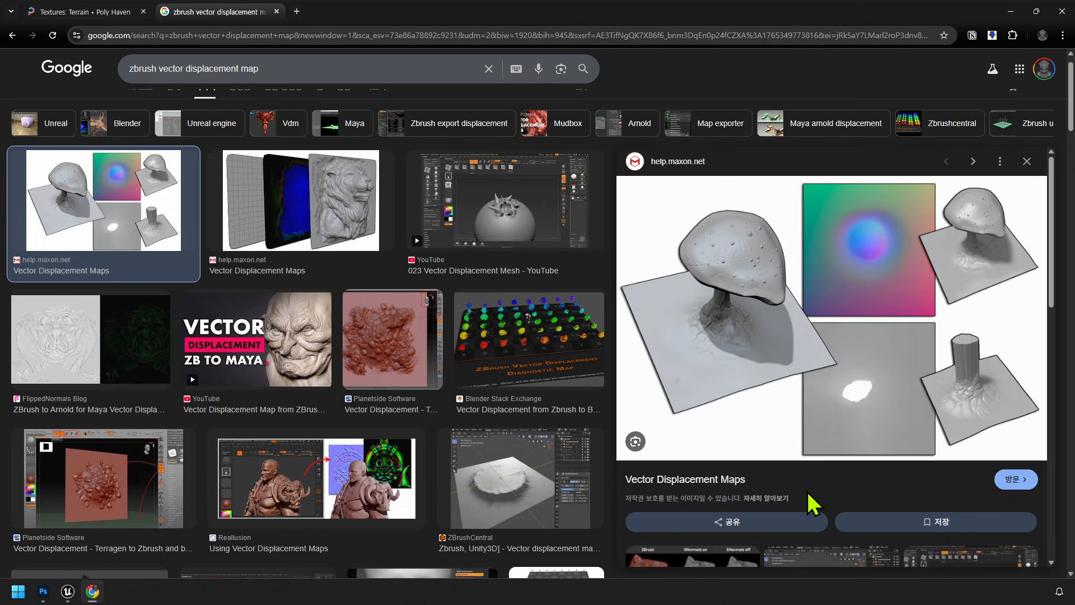
left_click(1010, 12)
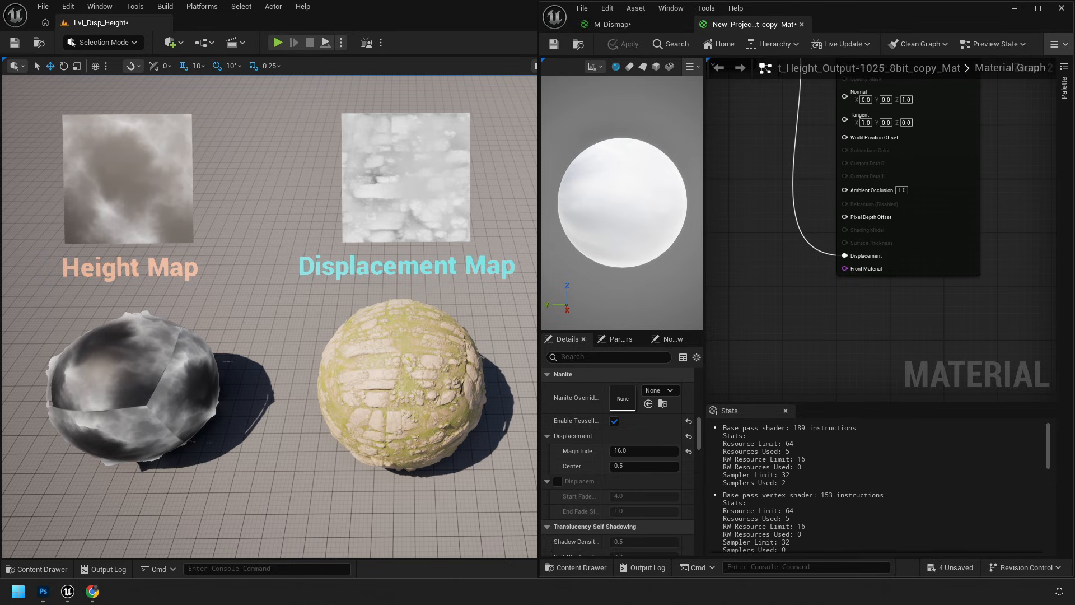
Annotate the height map plane with "지형" and the displacement map plane with "Mesh", and exit the annotation pen
mouse_move(104, 94)
left_mouse_down()
mouse_move(124, 112)
mouse_move(155, 105)
left_mouse_up()
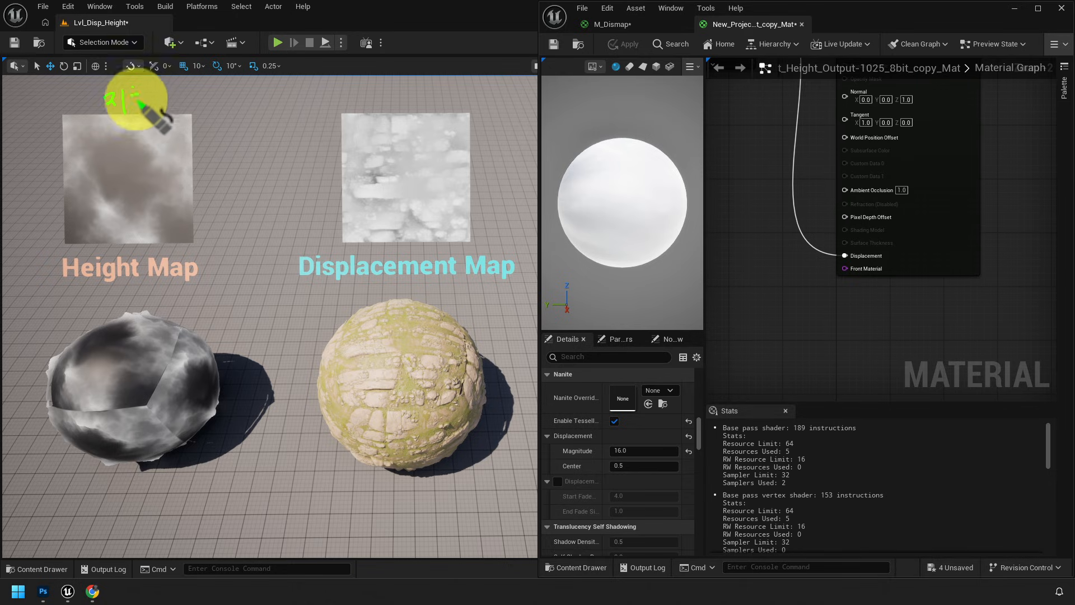
mouse_move(375, 100)
left_mouse_down()
mouse_move(392, 90)
mouse_move(409, 102)
mouse_move(423, 84)
mouse_move(448, 101)
left_mouse_up()
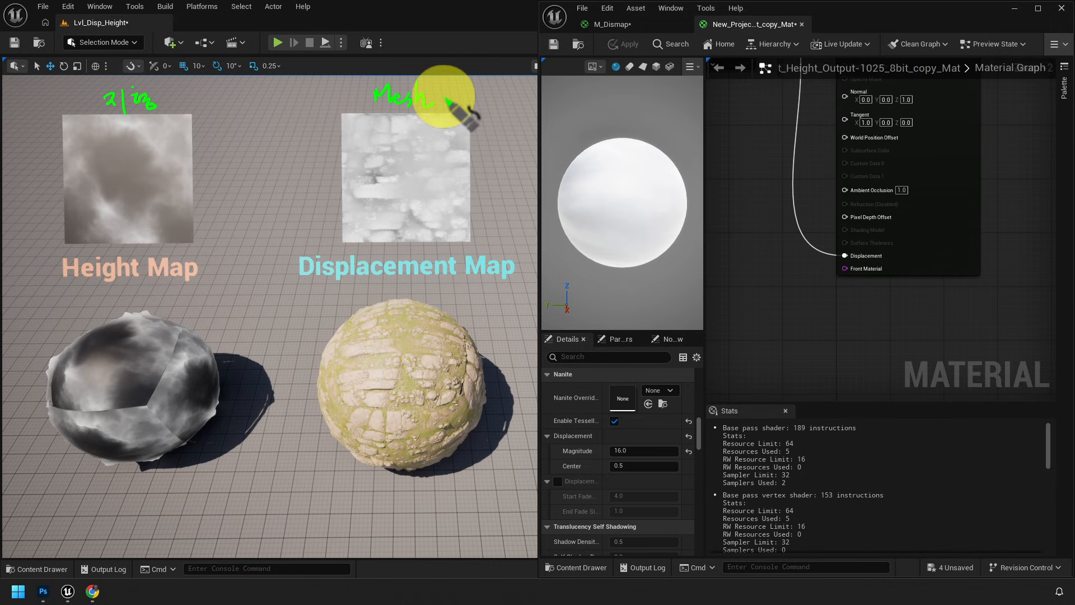
key("Escape")
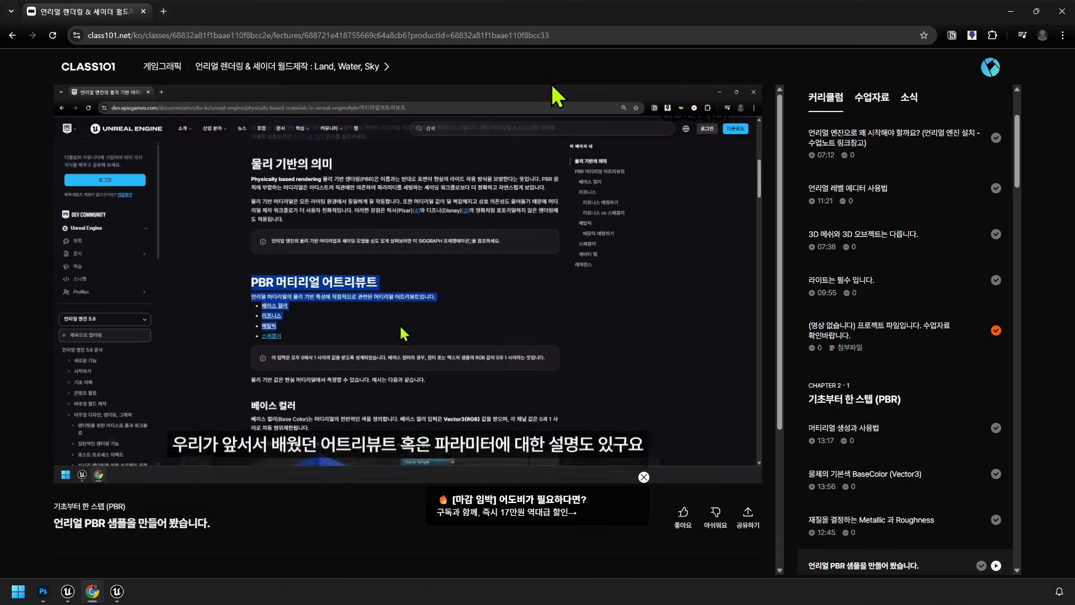
Switch from the course page to the Lvl_Land level, select the lake's water plane and view the SM_SignBoard mesh
left_click(305, 261)
key("alt+Tab")
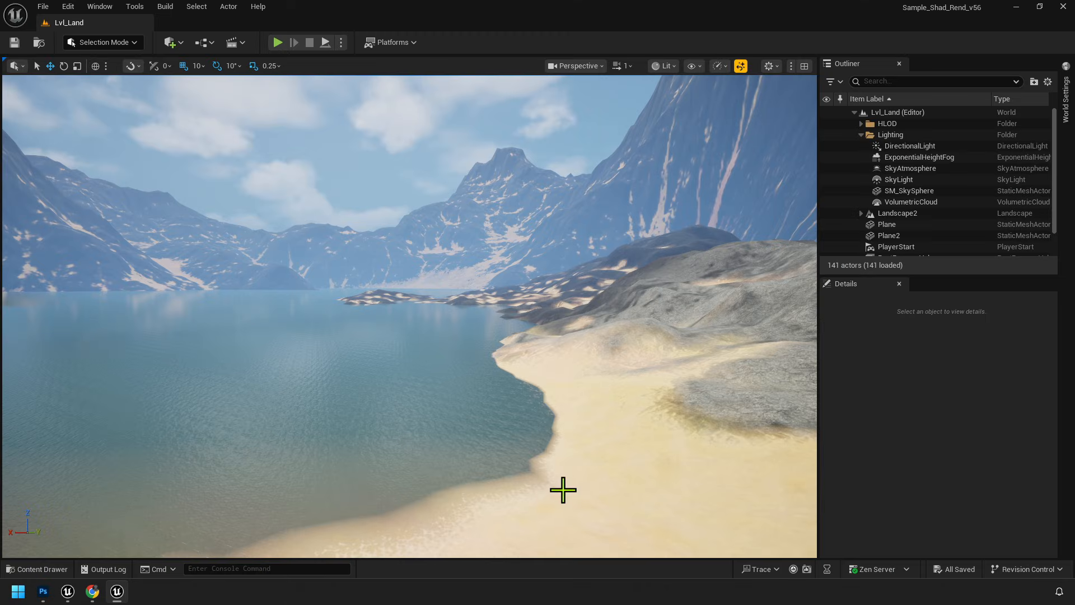
left_click(492, 402)
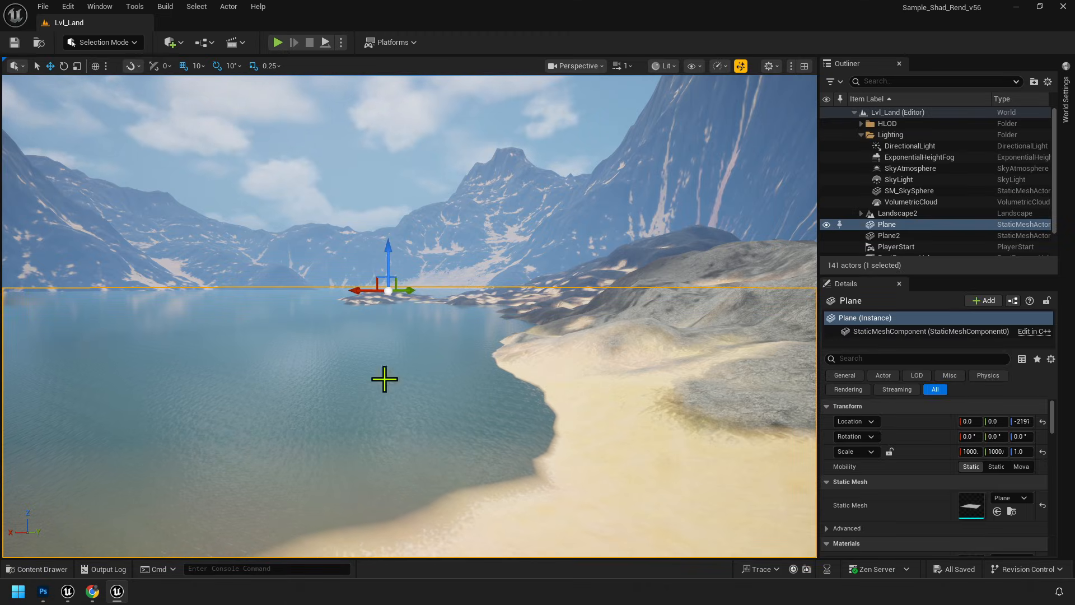
left_click(51, 570)
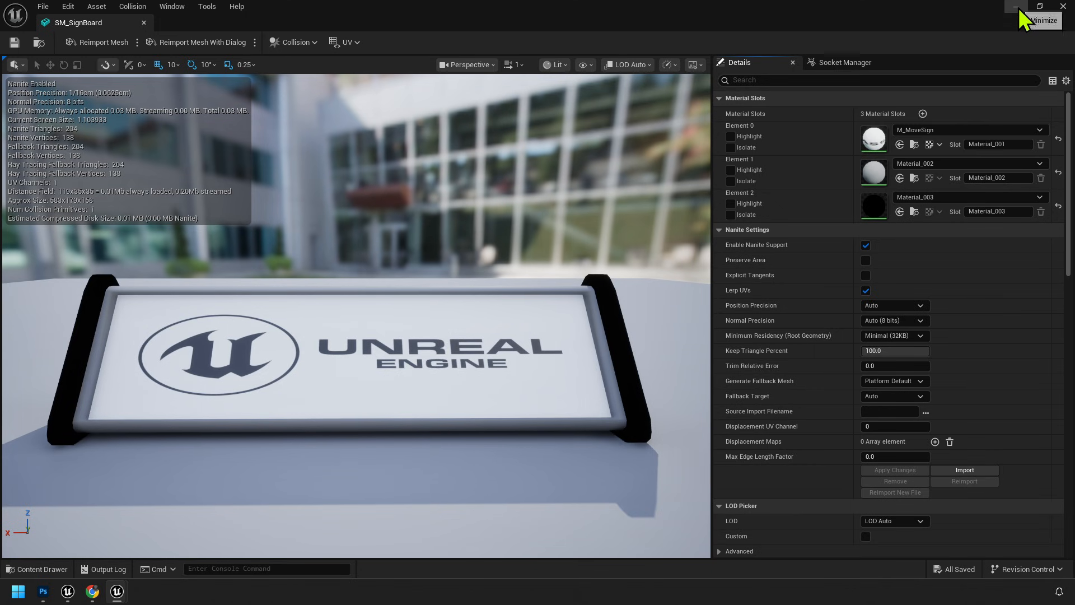
left_click(1016, 8)
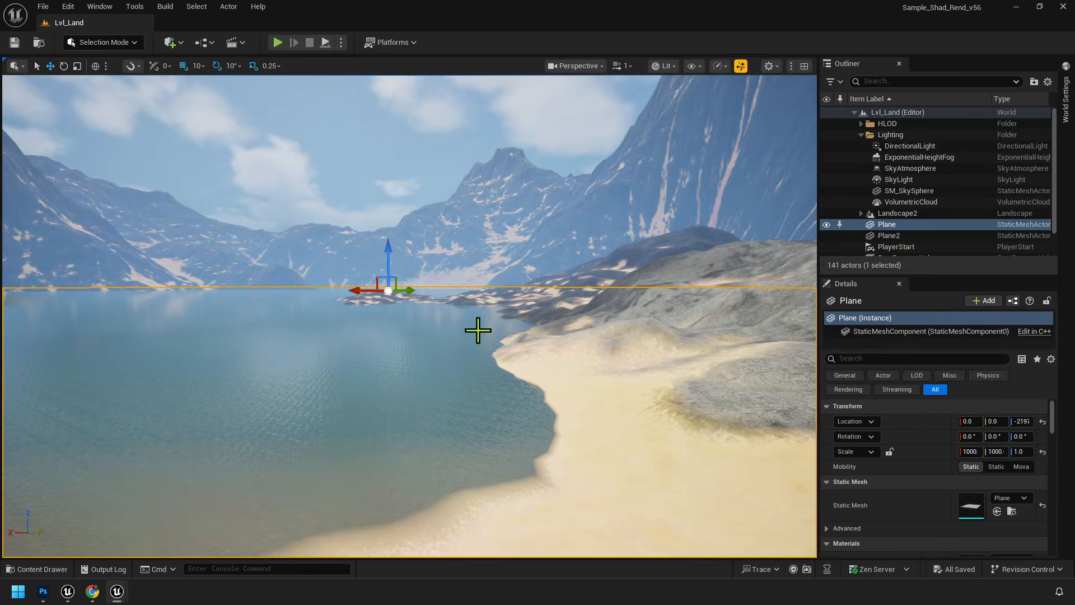